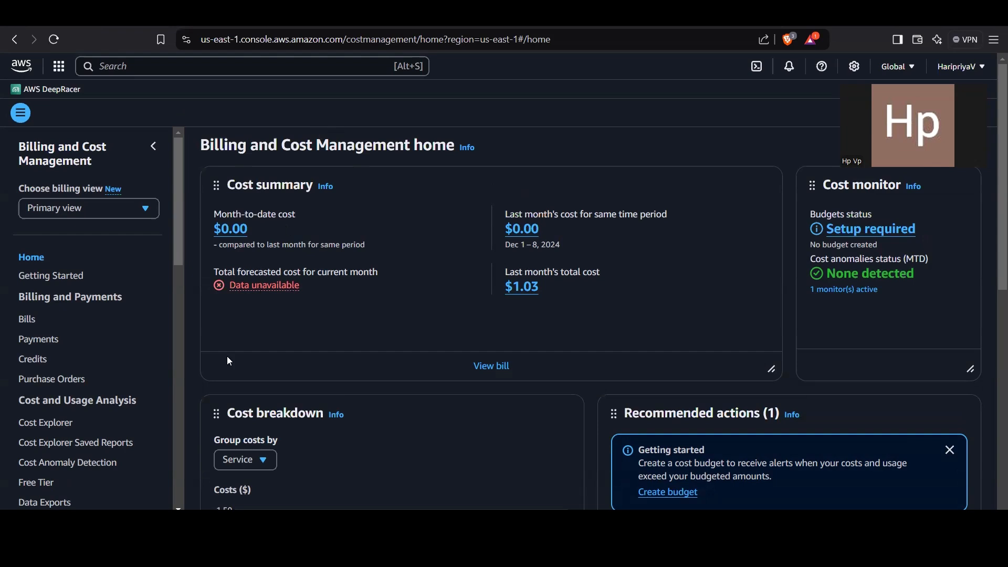
Step: Open the Budgets page of Billing and Cost Management and start creating a budget
scroll(138, 350, down, 3)
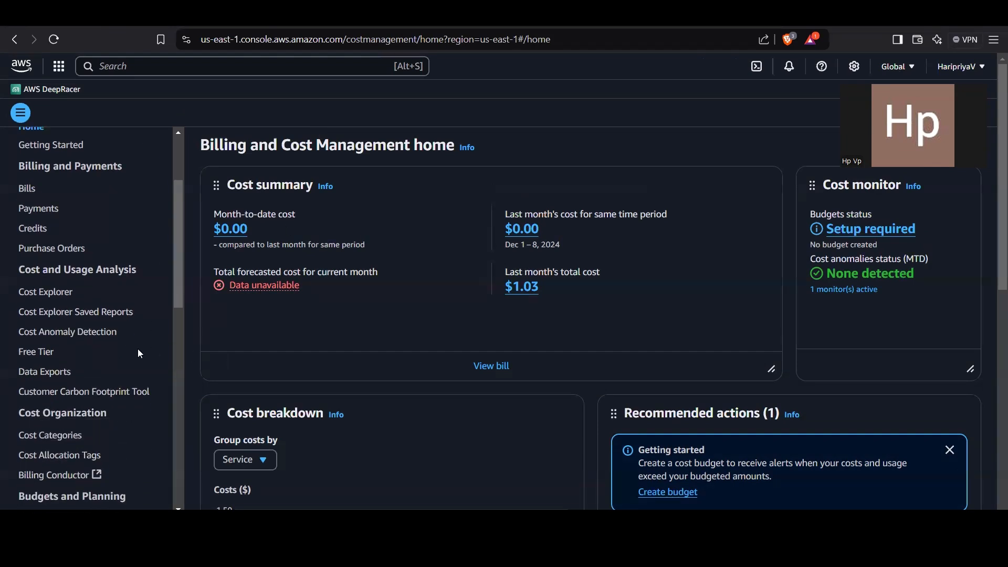
scroll(47, 348, down, 3)
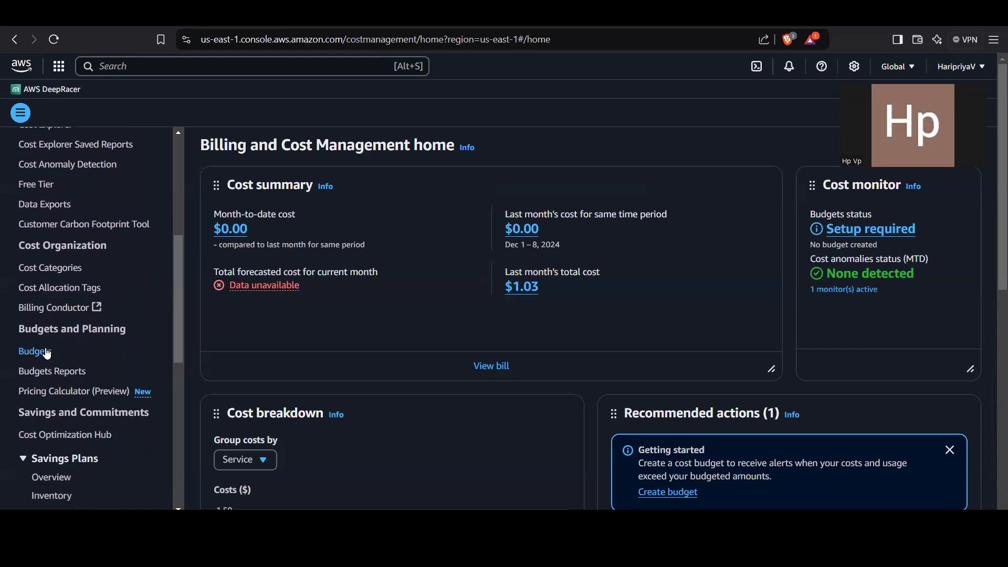
click(35, 351)
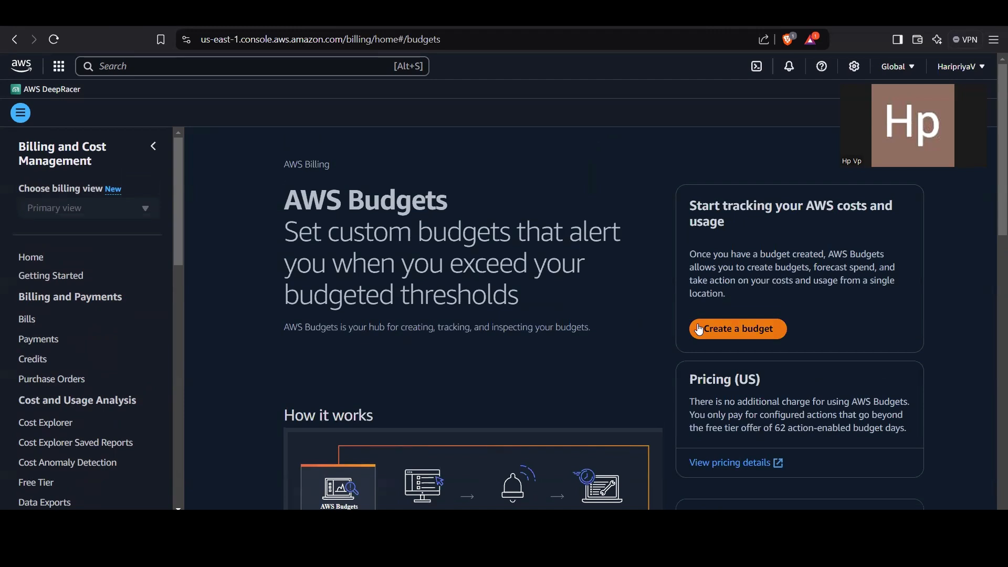
click(699, 330)
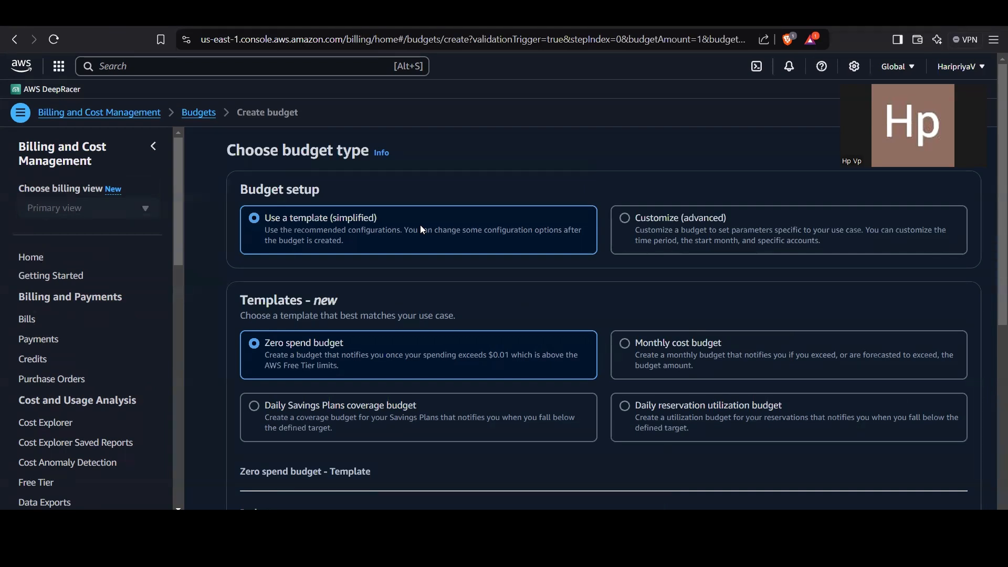
Step: Create a budget from the Zero spend budget template, keeping the name My Zero-Spend Budget and entering the recipient's e-mail address
scroll(422, 229, down, 2)
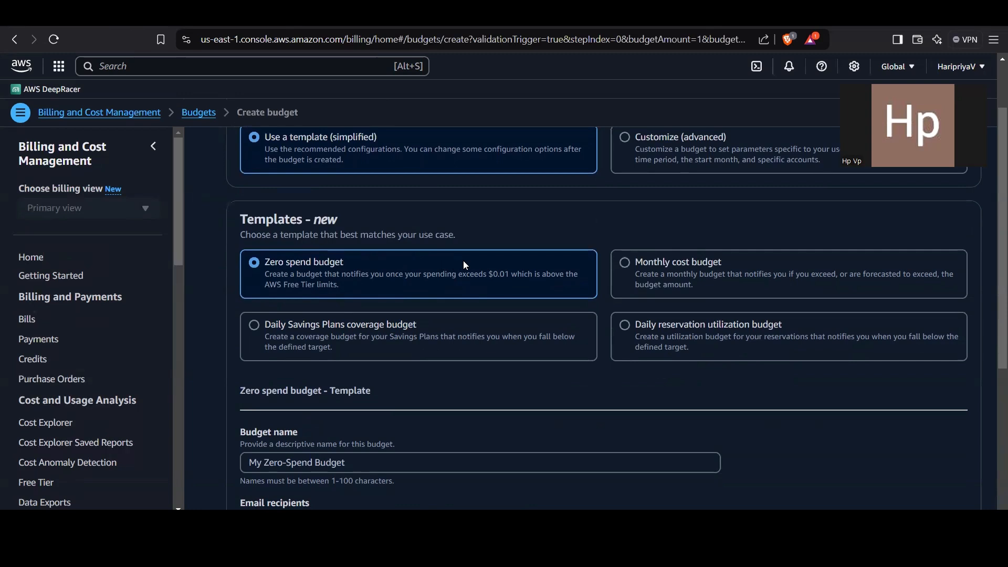
scroll(463, 262, down, 3)
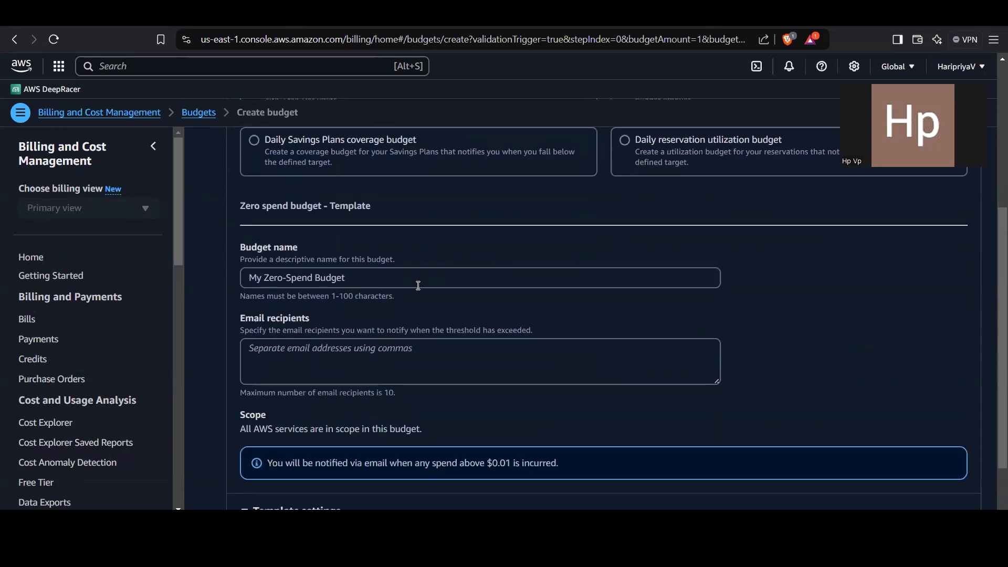
scroll(419, 283, down, 2)
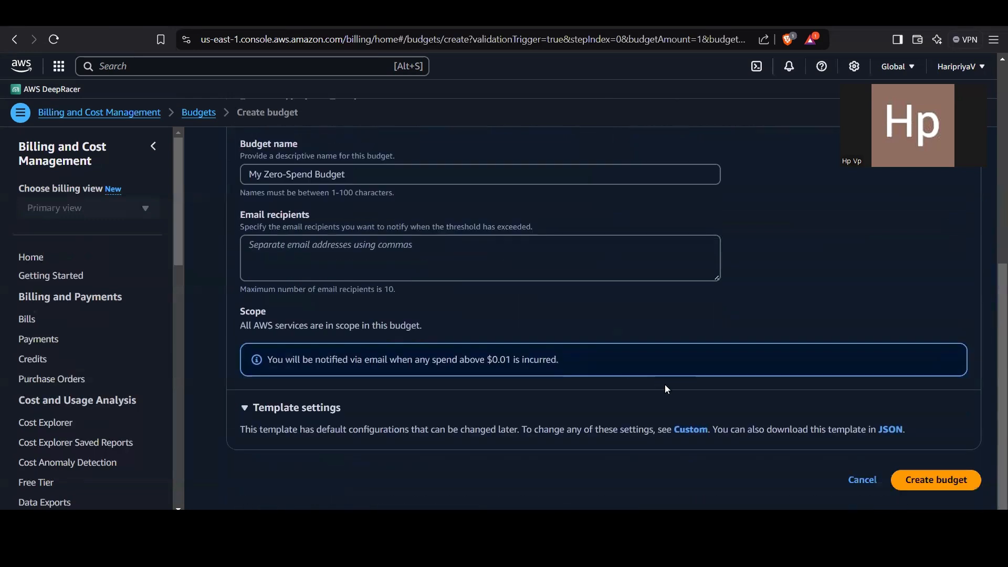
click(927, 480)
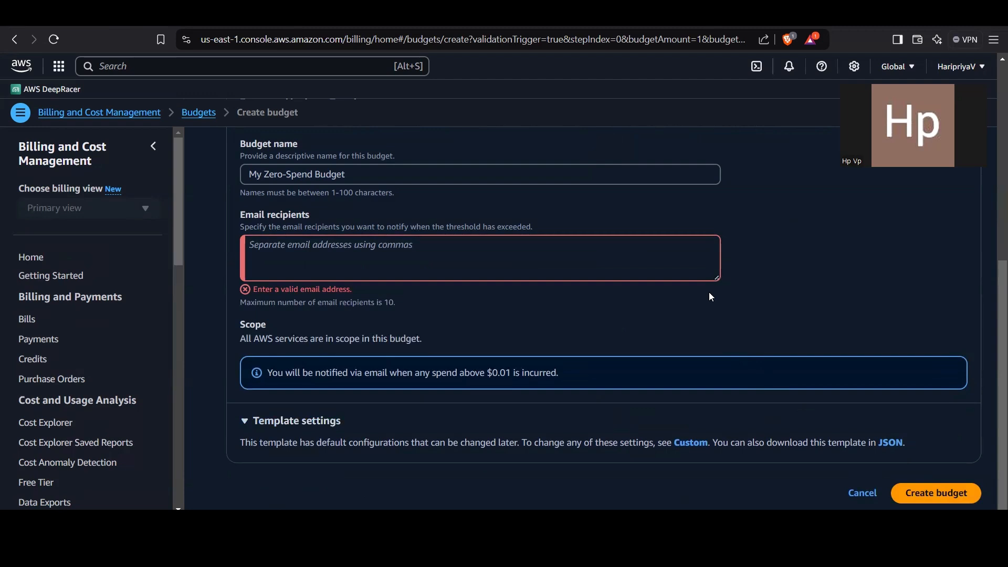
click(615, 246)
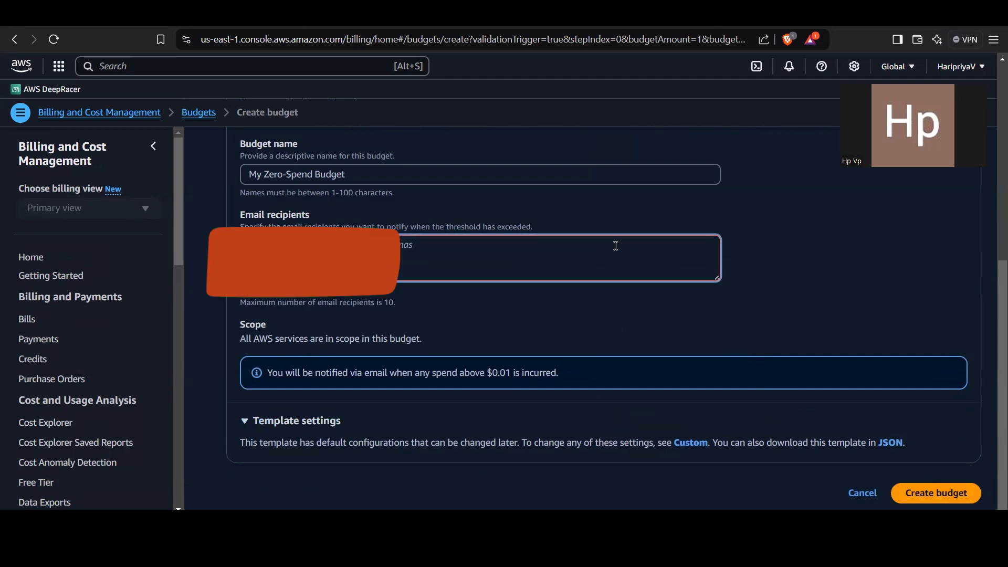
text(h)
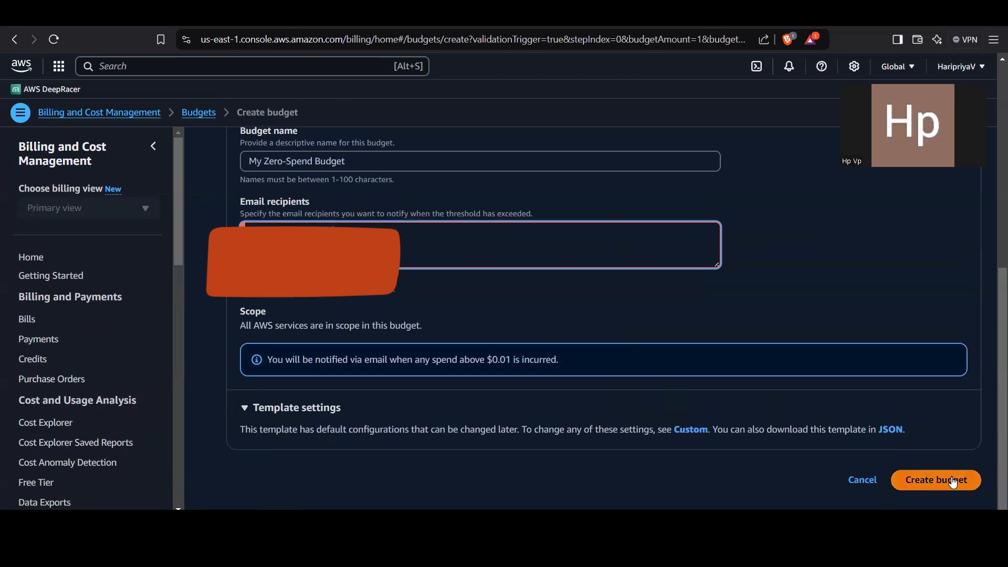
click(953, 480)
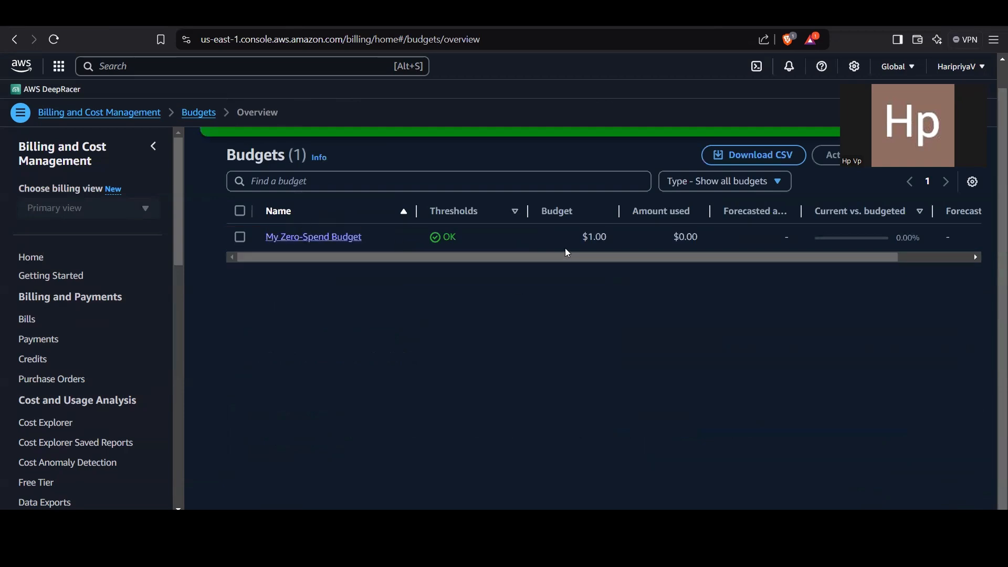
Step: Start another budget with the Customize (advanced) setup and the Cost budget type, and continue to its details
scroll(565, 249, right, 3)
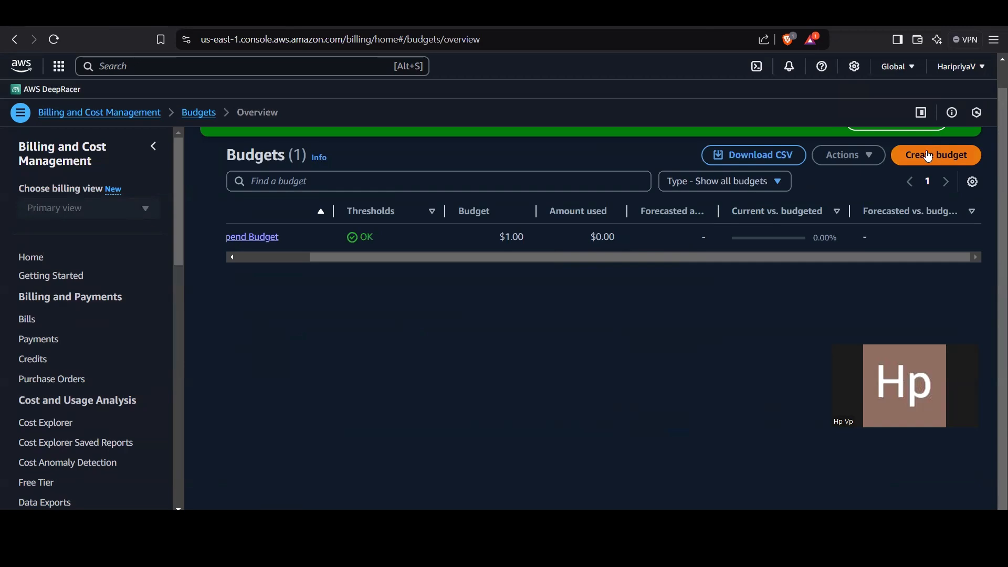
click(921, 154)
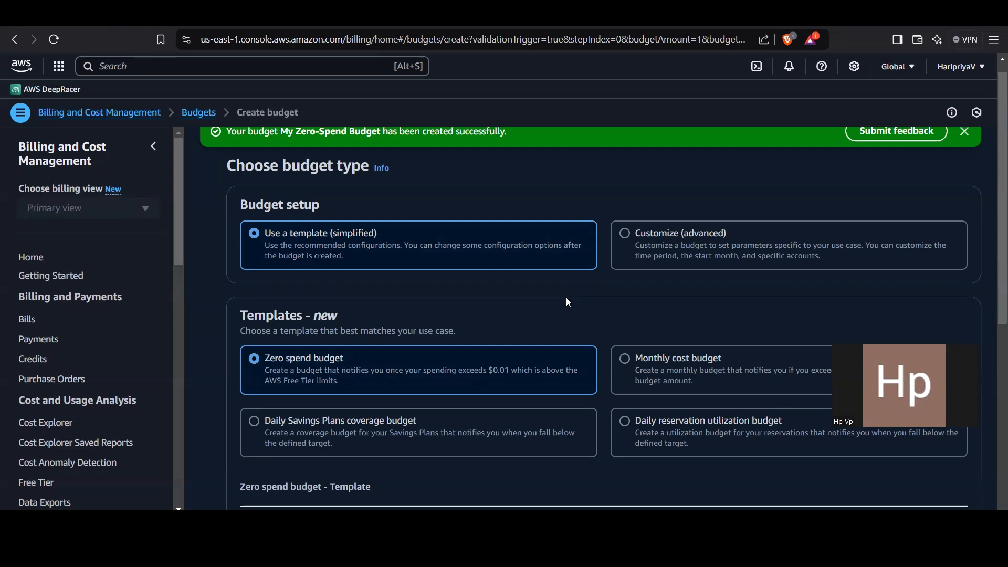
click(630, 234)
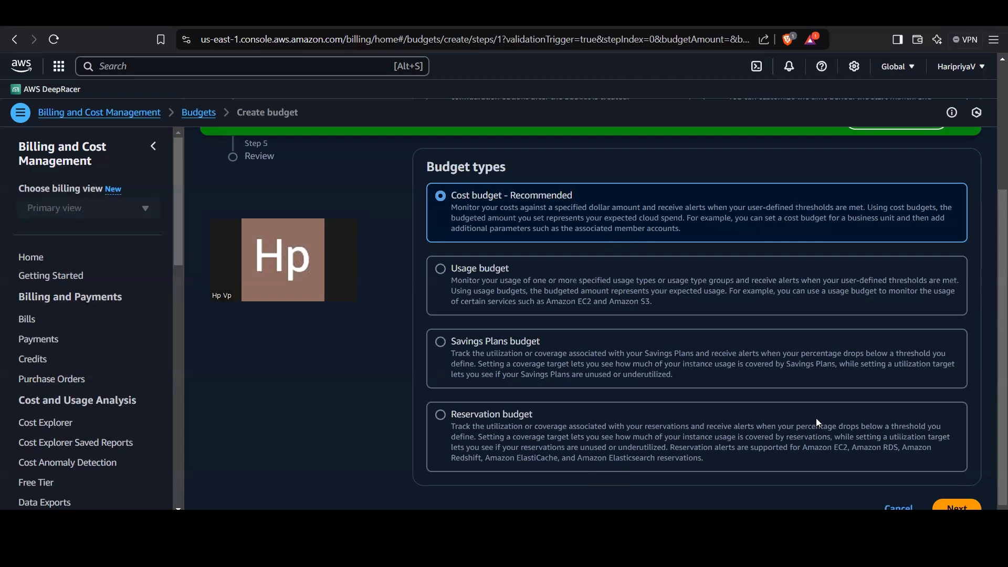
click(956, 507)
Step: Name the budget setchukos-budget and keep its period set to Monthly
click(476, 332)
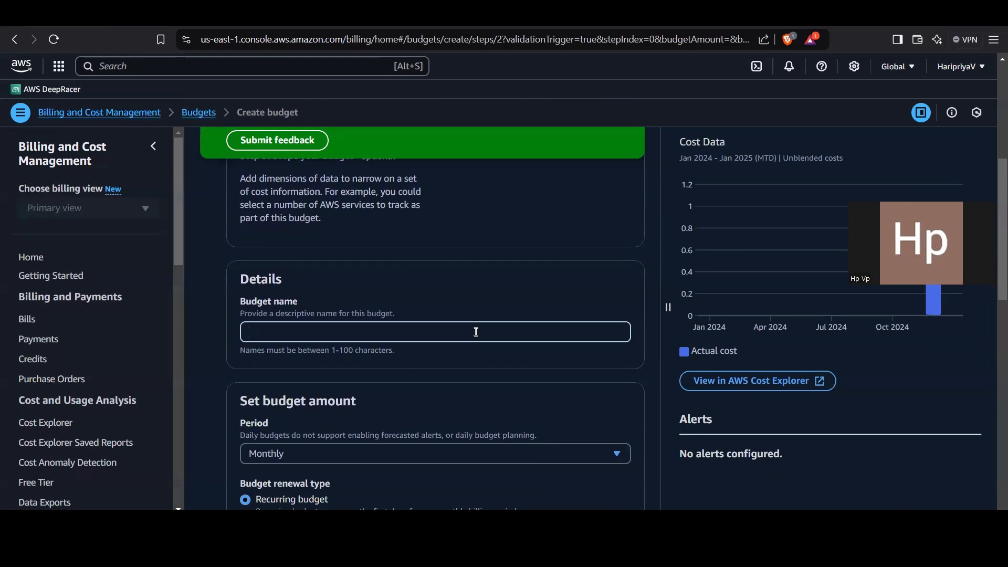
text(setchukos-budget)
scroll(467, 335, down, 2)
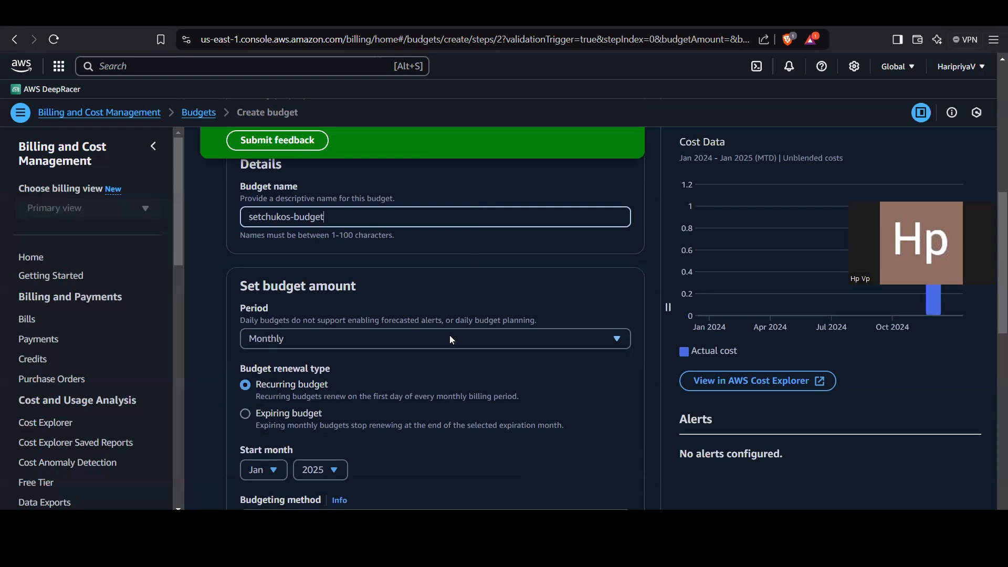
click(452, 341)
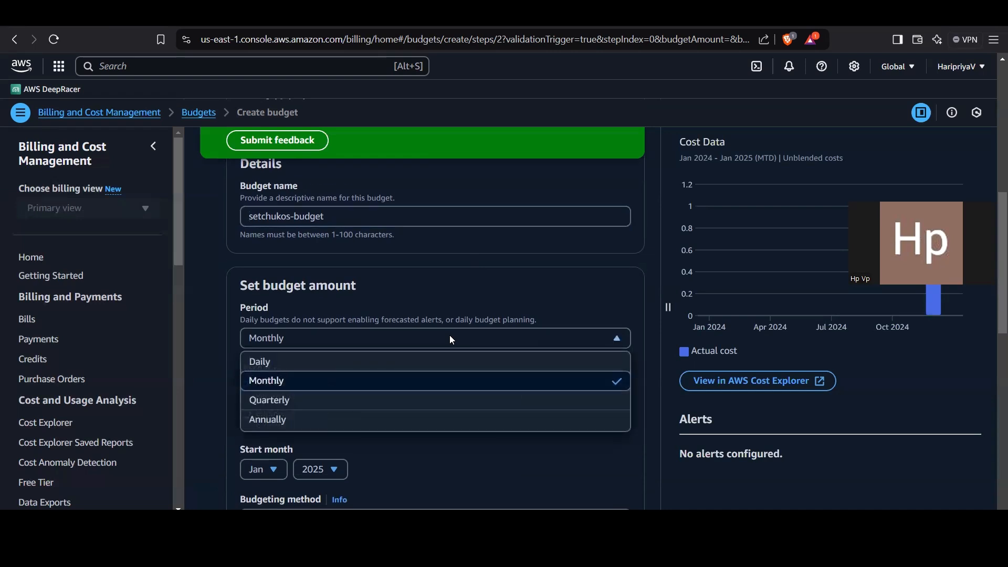
scroll(450, 340, down, 1)
click(452, 361)
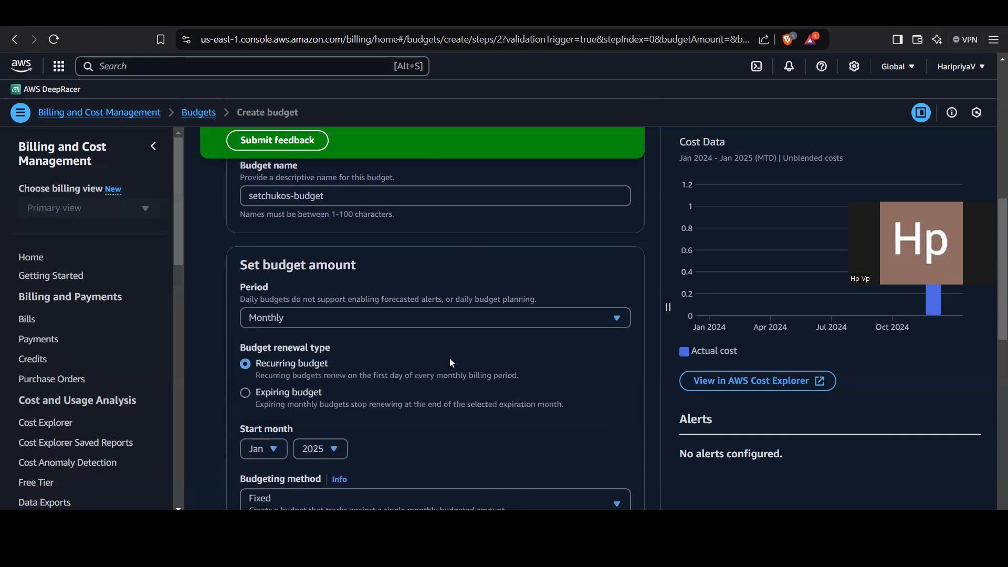
Step: Keep the recurring renewal and Fixed budgeting method, and set the budgeted amount to $3
scroll(451, 363, down, 1)
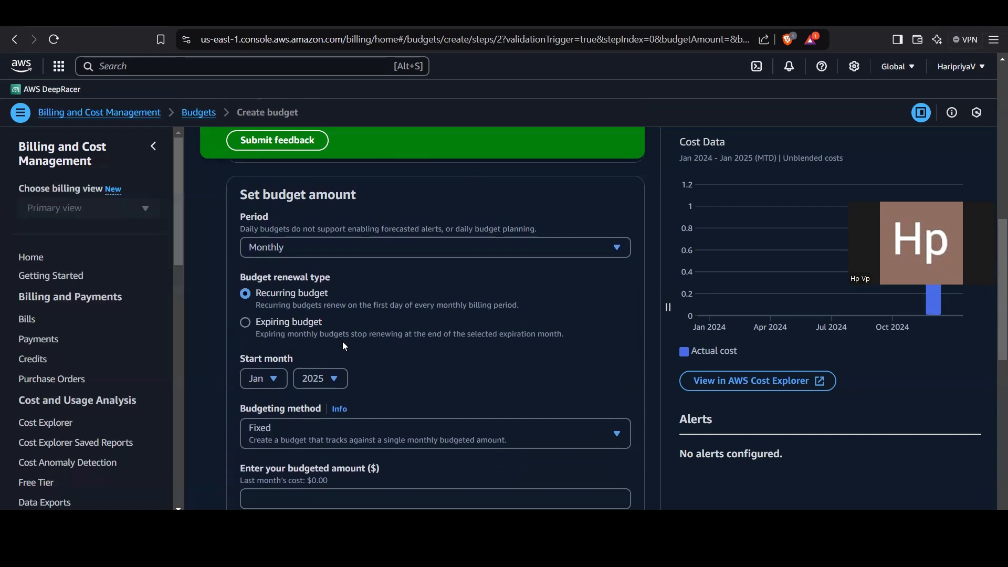
scroll(345, 346, down, 2)
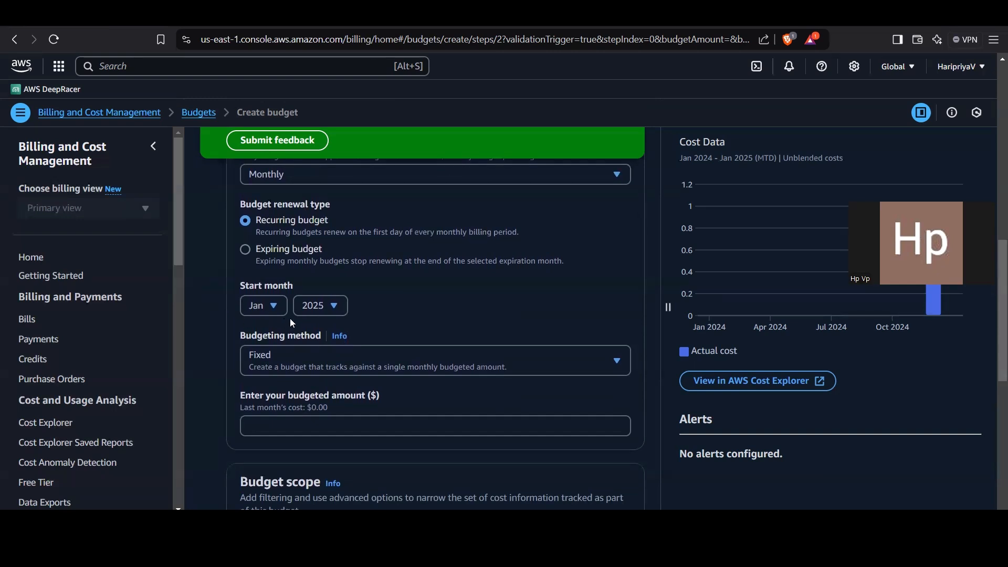
scroll(330, 350, down, 1)
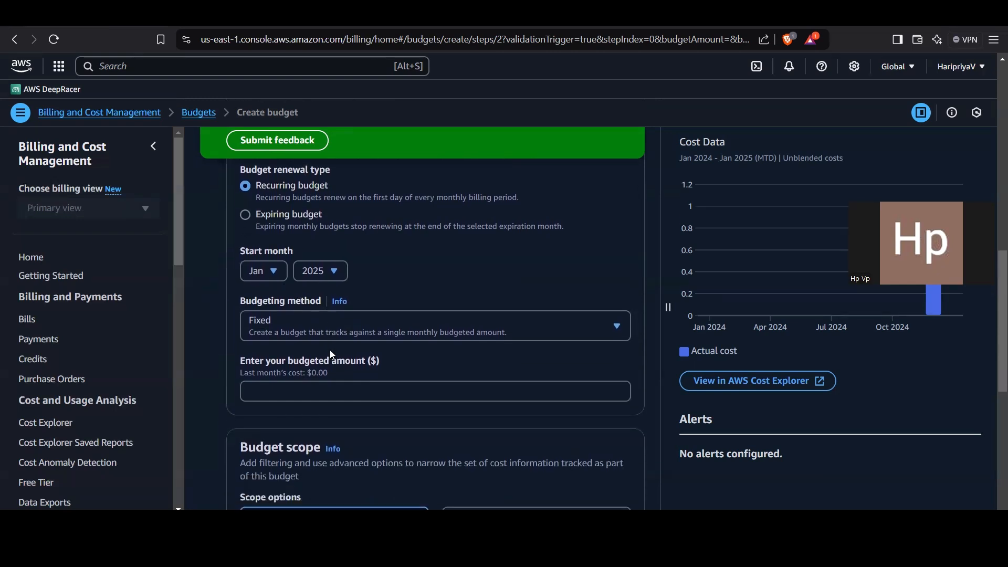
click(336, 322)
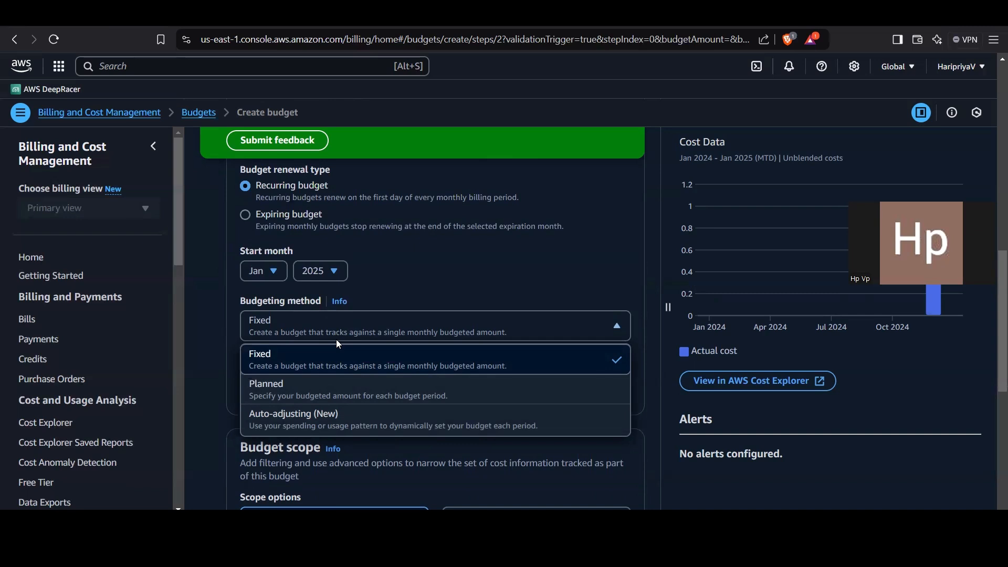
click(341, 331)
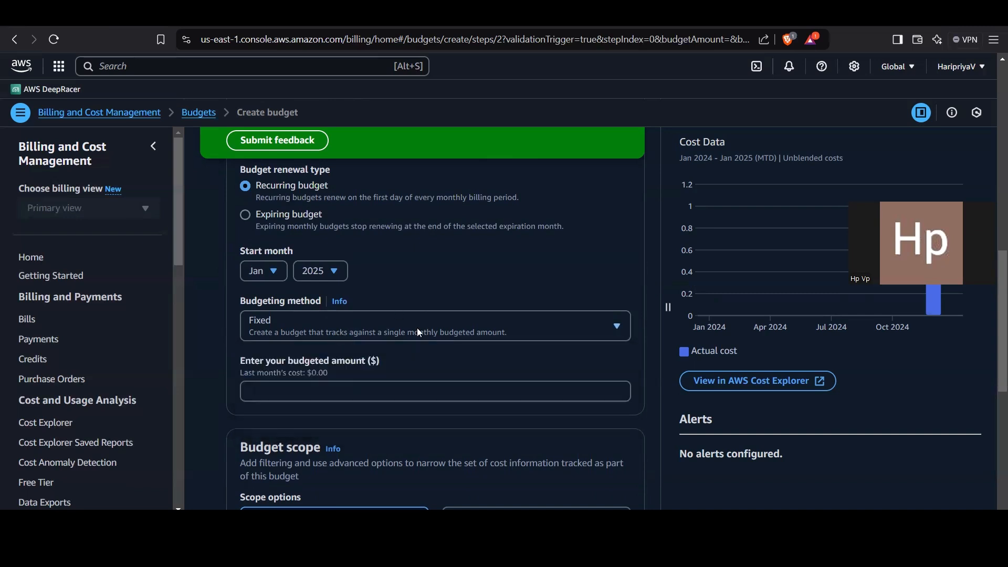
click(361, 390)
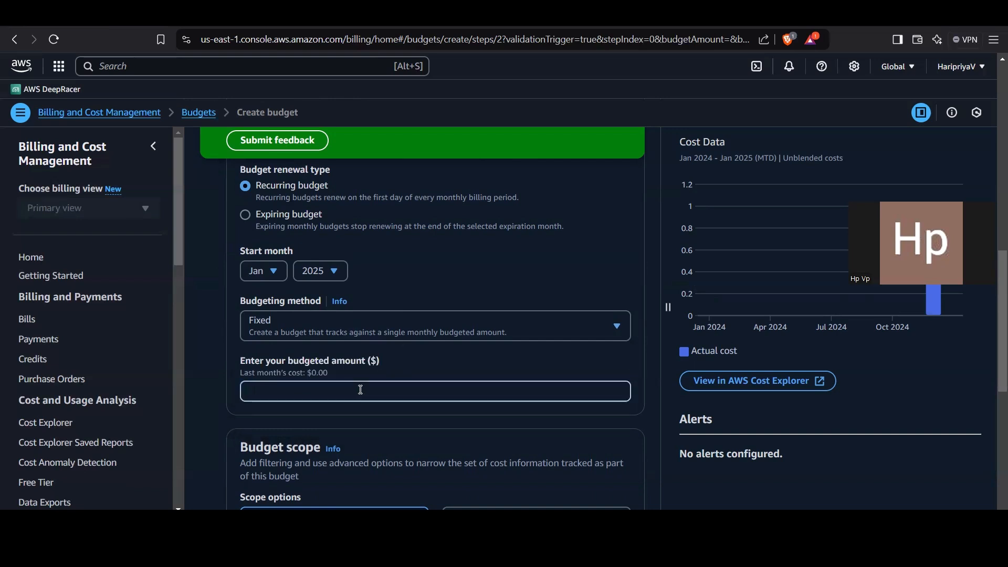
text(3)
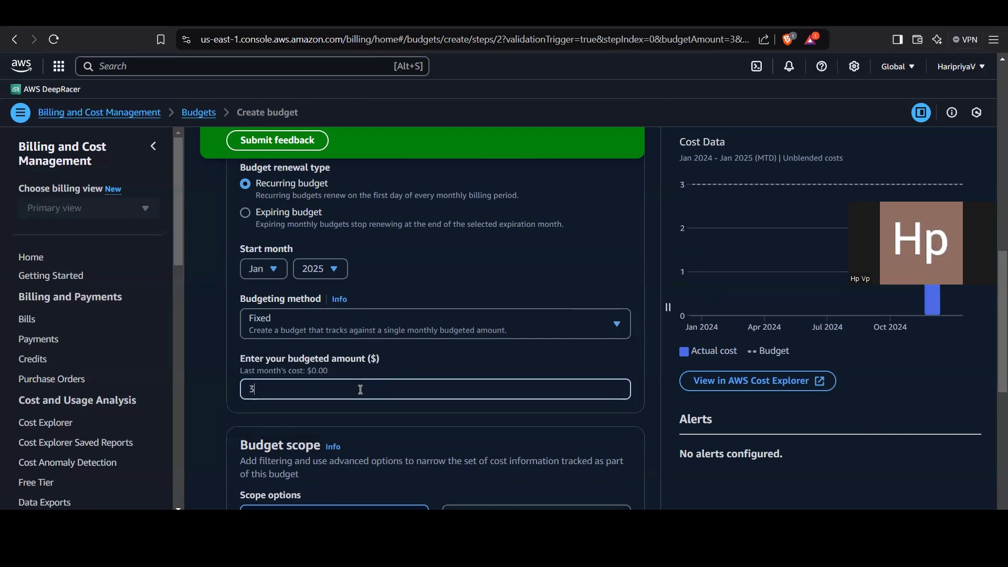
Step: Leave the budget scope on All AWS services without tags and continue to the alert configuration
scroll(361, 394, down, 2)
scroll(362, 393, down, 2)
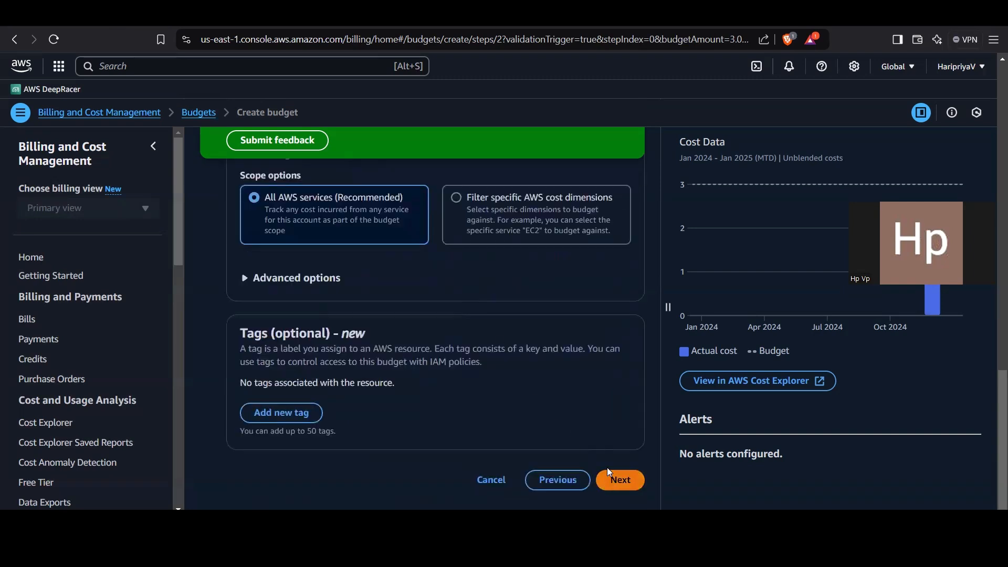
click(608, 471)
click(628, 479)
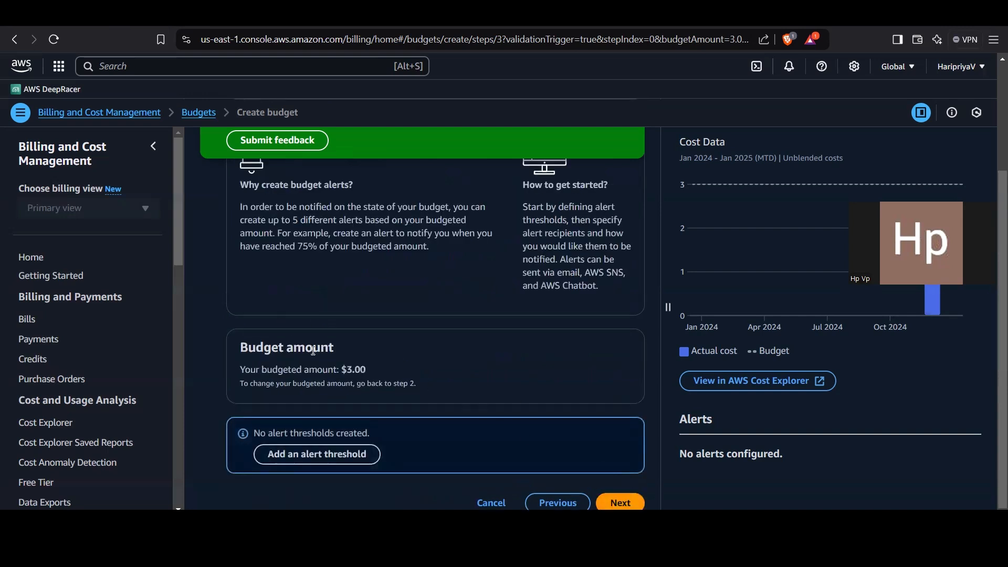
Step: Add an alert threshold at 50% of the budgeted amount, triggered by actual cost
scroll(368, 399, down, 1)
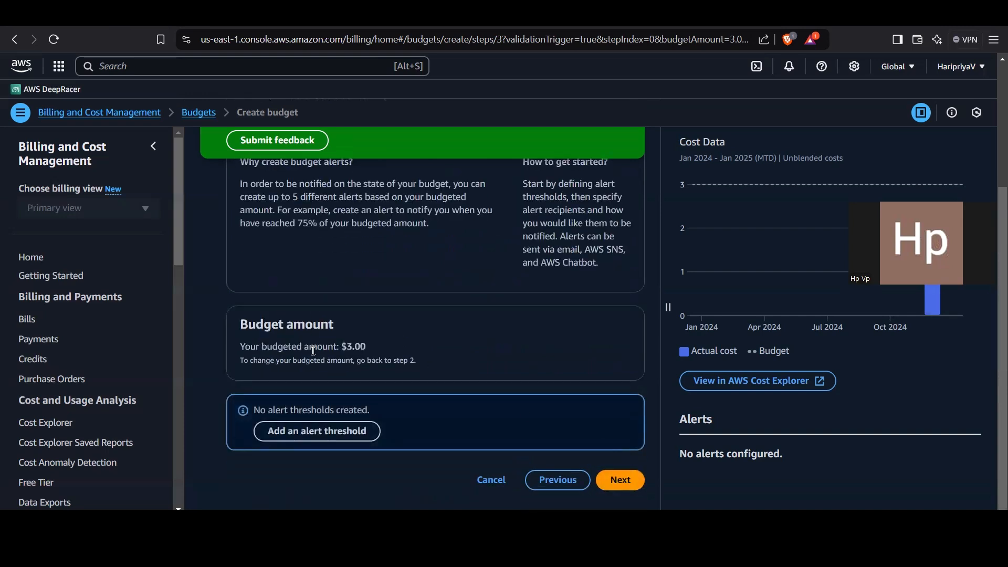
click(321, 429)
scroll(321, 426, down, 3)
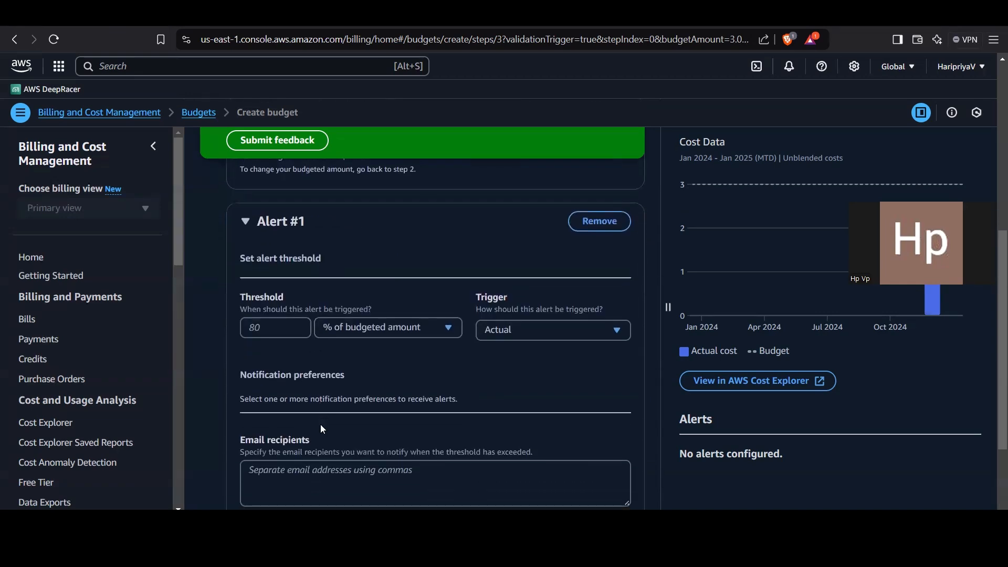
click(284, 325)
text(50)
scroll(283, 324, down, 1)
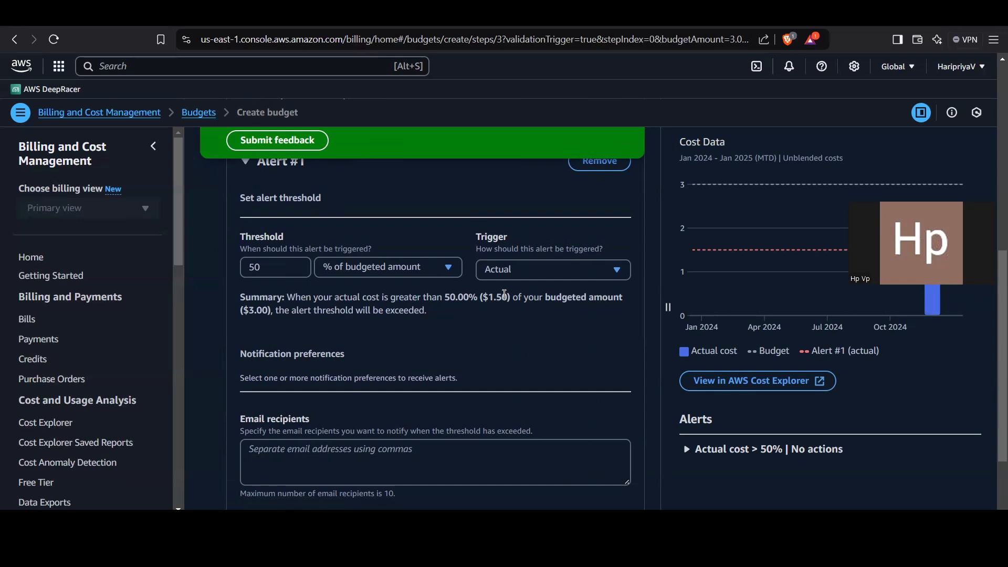
Step: Enter the recipient's e-mail address in the notification preferences of Alert #1
scroll(454, 377, down, 2)
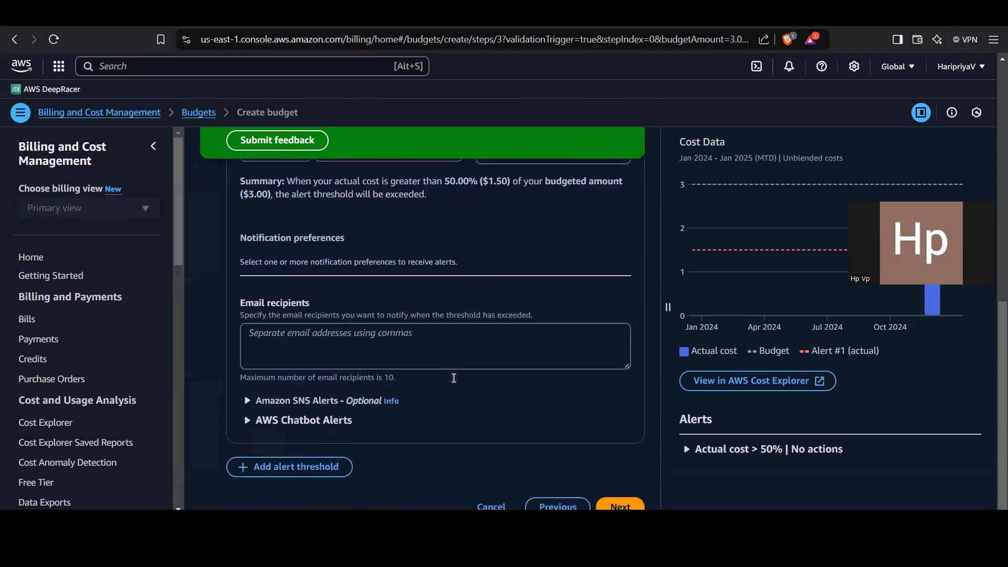
click(374, 342)
text(h)
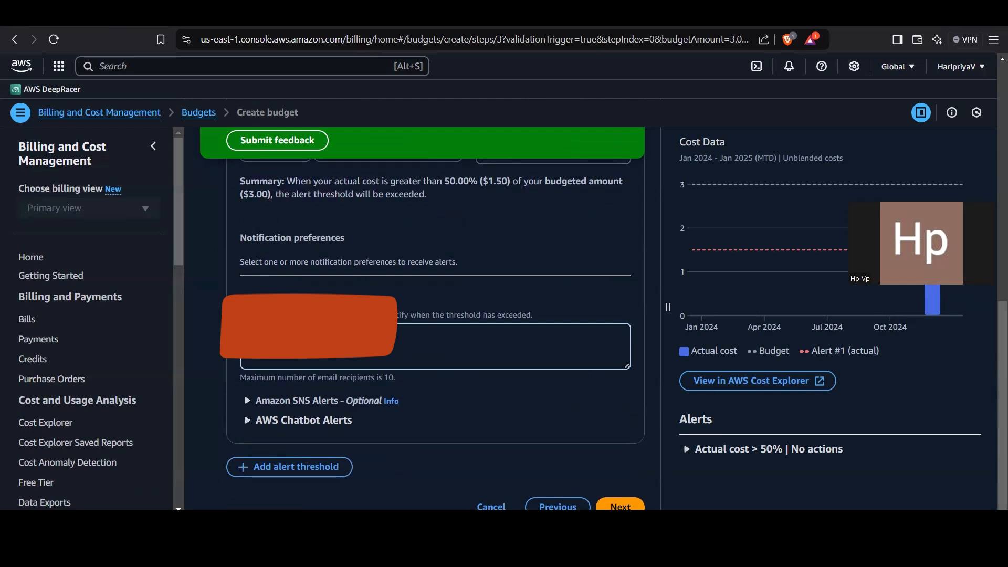
scroll(435, 315, down, 1)
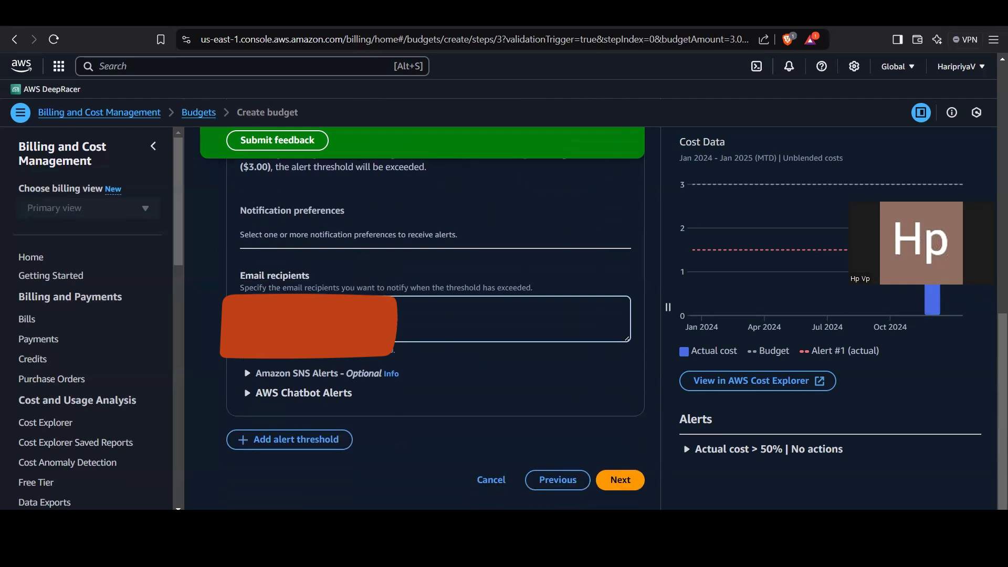
Step: Expand the optional Amazon SNS alerts of Alert #1 and open the SNS page for creating a new topic
click(288, 374)
scroll(288, 372, down, 3)
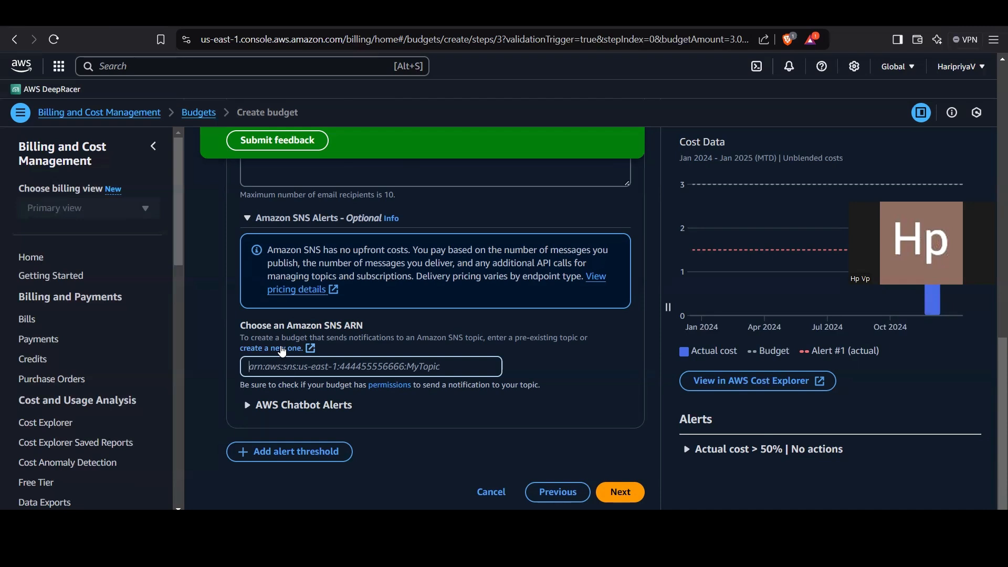
click(282, 349)
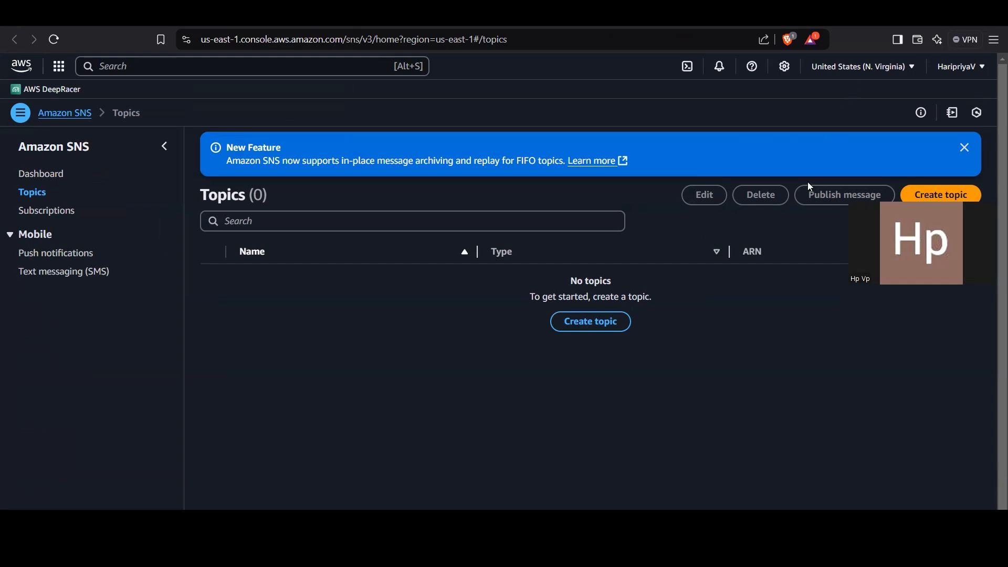
Step: Start creating a new SNS topic and set its type to Standard
click(916, 193)
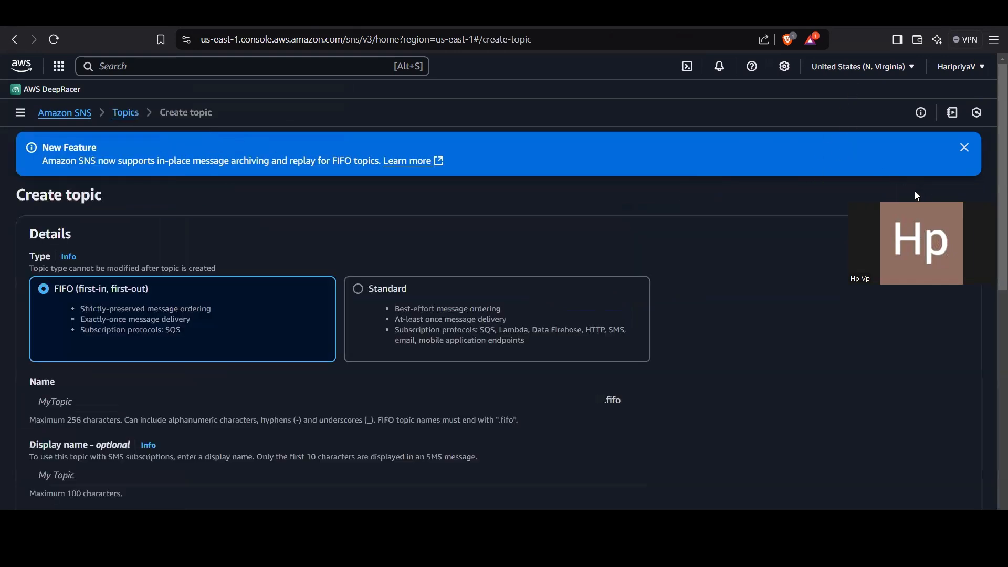
click(415, 292)
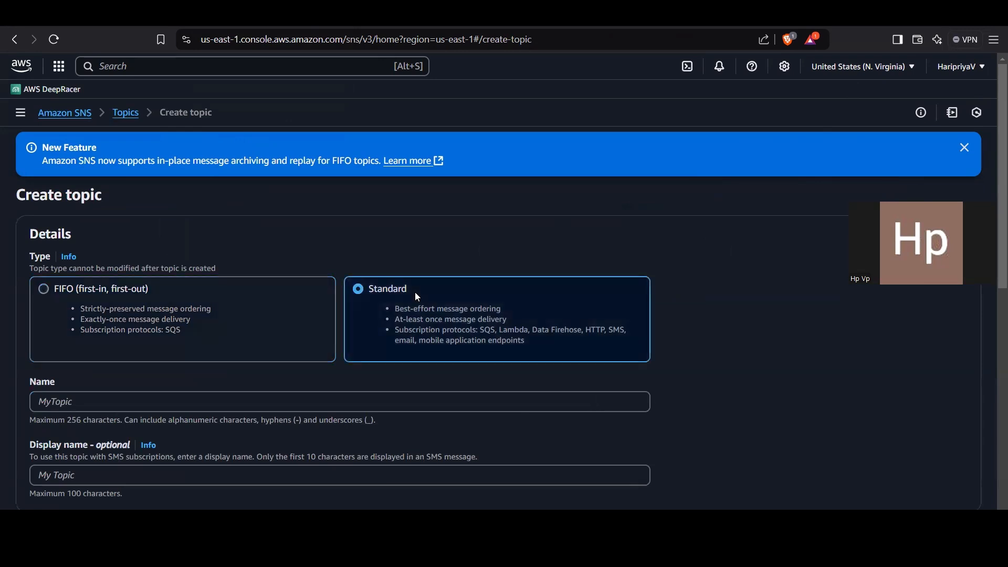
scroll(415, 293, down, 1)
scroll(417, 298, down, 1)
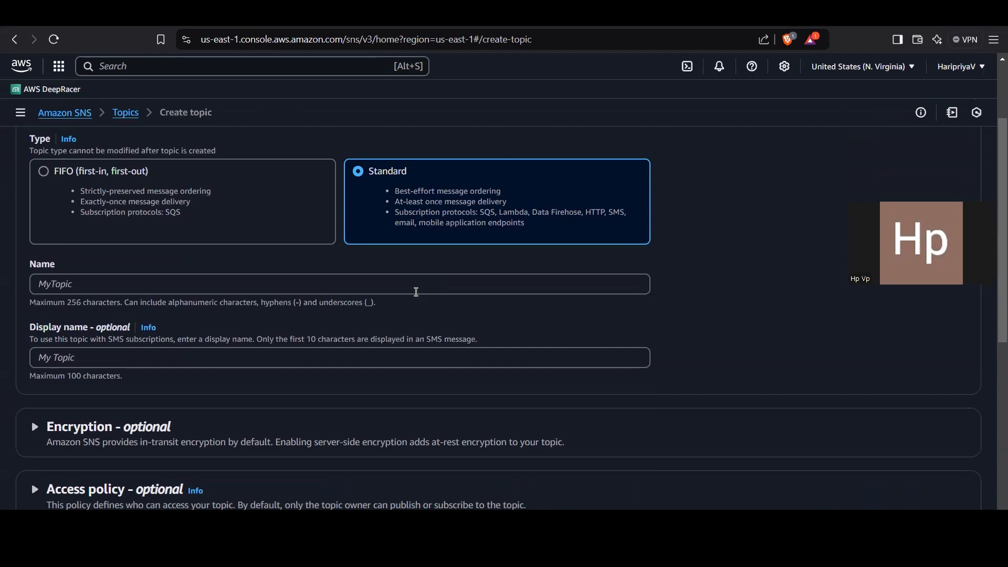
Step: Name the topic setchukos-sns and create it, leaving the display name and optional settings untouched
click(318, 284)
text(setch)
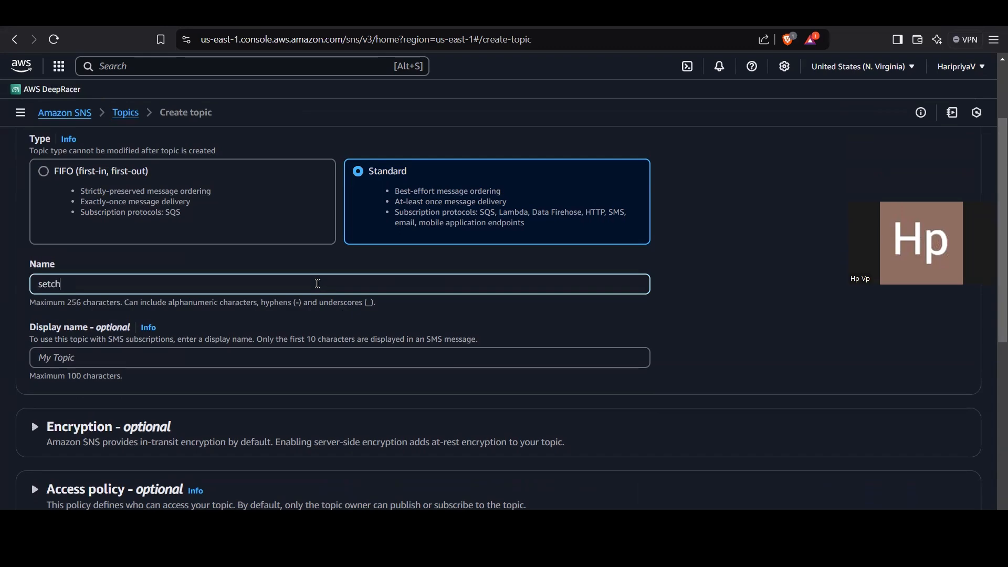
text(ukos-sns)
scroll(317, 284, down, 3)
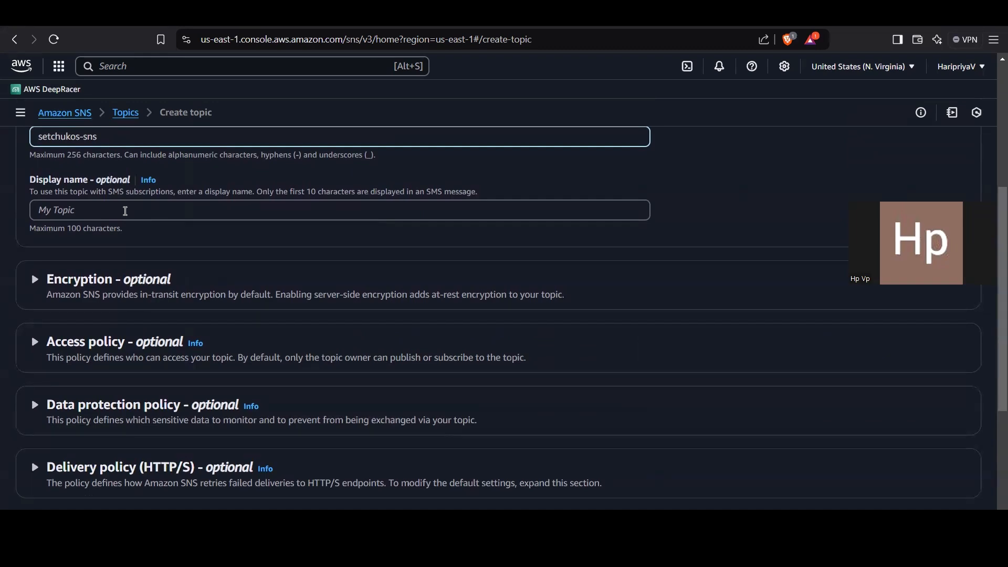
scroll(126, 211, down, 5)
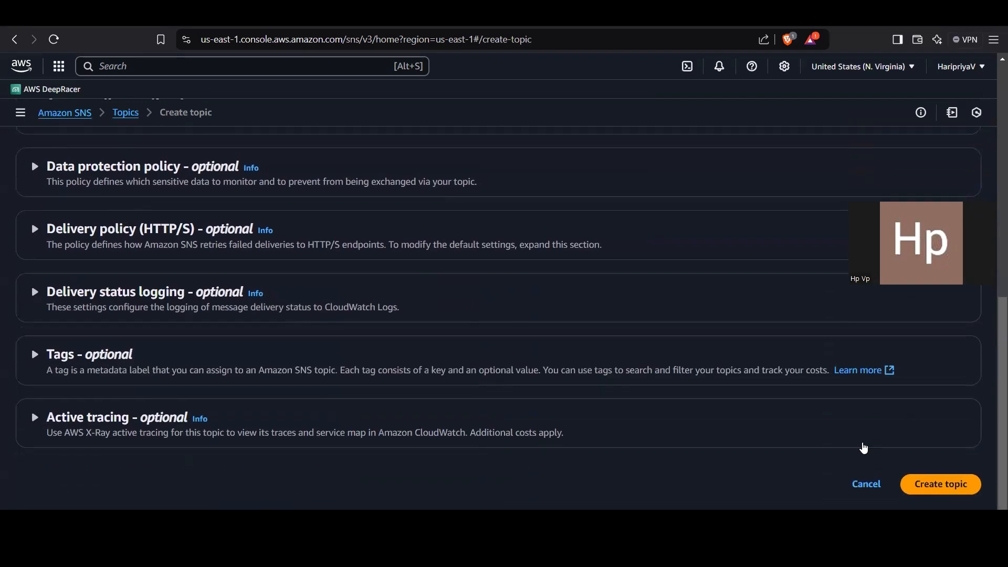
click(967, 486)
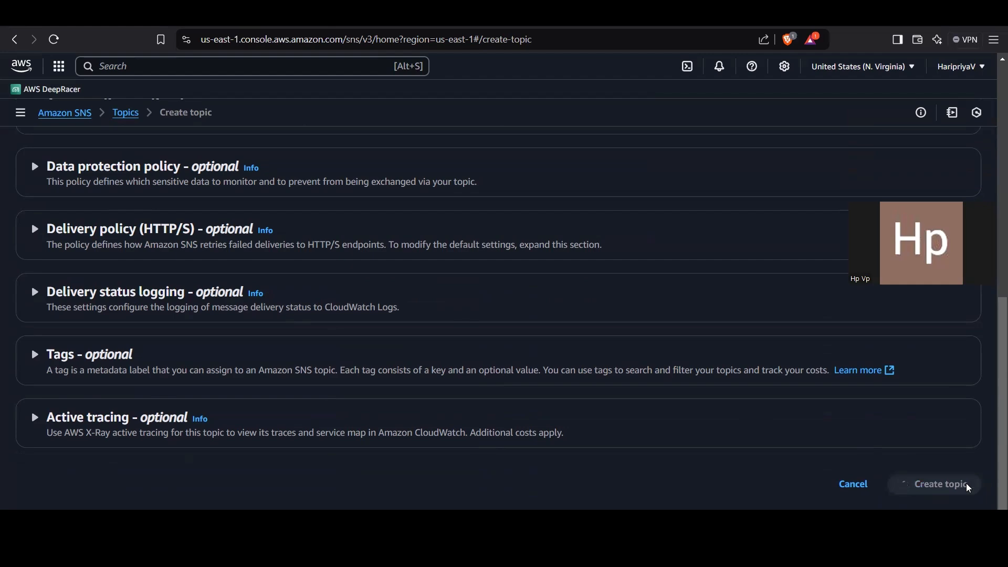
Step: Copy the setchukos-sns topic's ARN into the Amazon SNS ARN field of Alert #1 and try to continue to the following budget step
scroll(966, 483, down, 5)
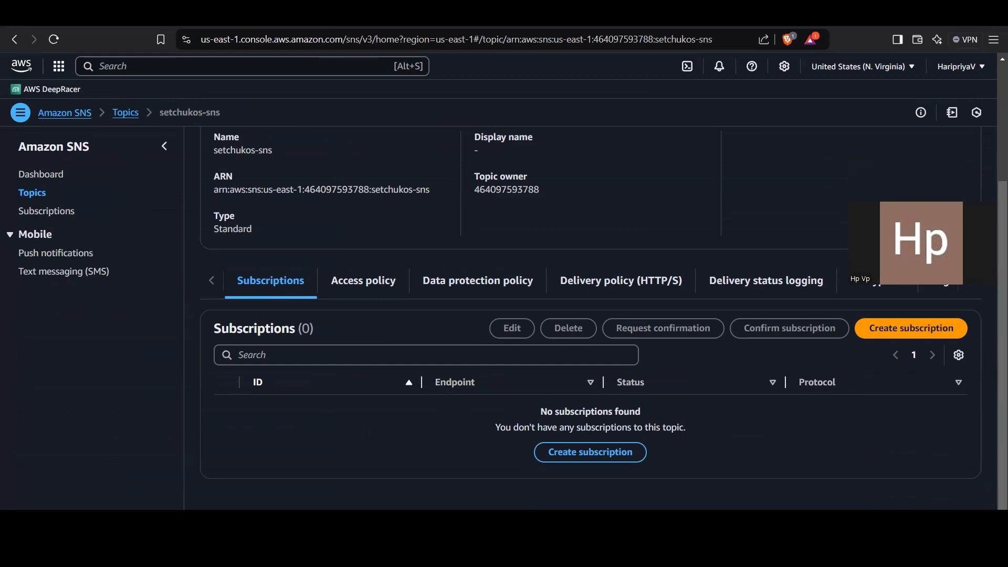
scroll(309, 252, up, 1)
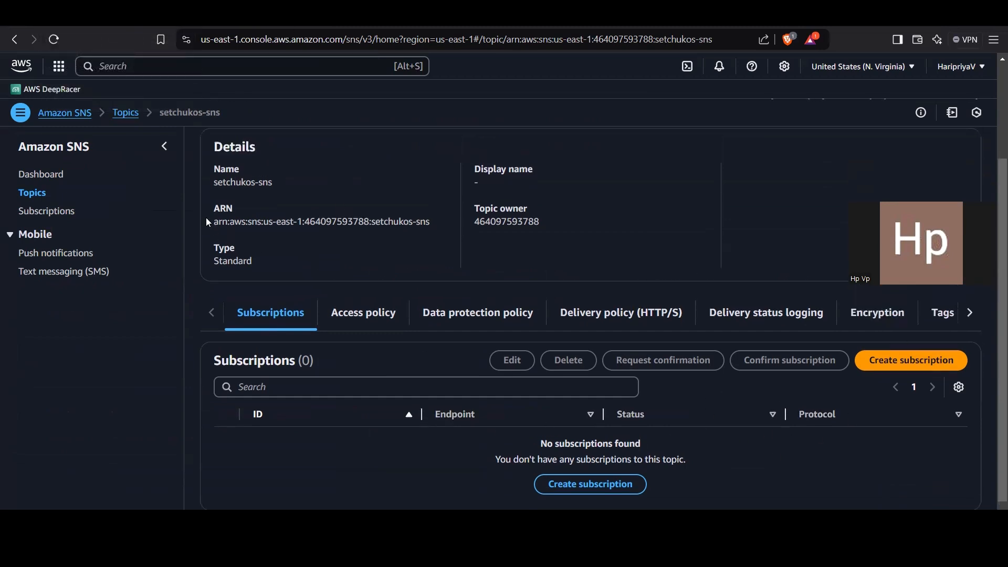
drag(207, 222, 435, 239)
key(ctrl+c)
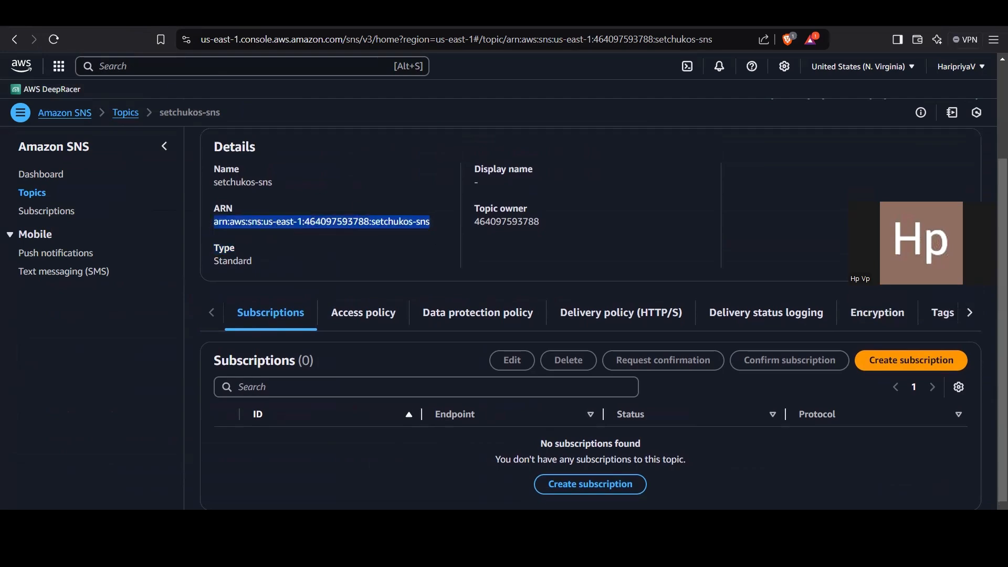
click(120, 15)
click(284, 365)
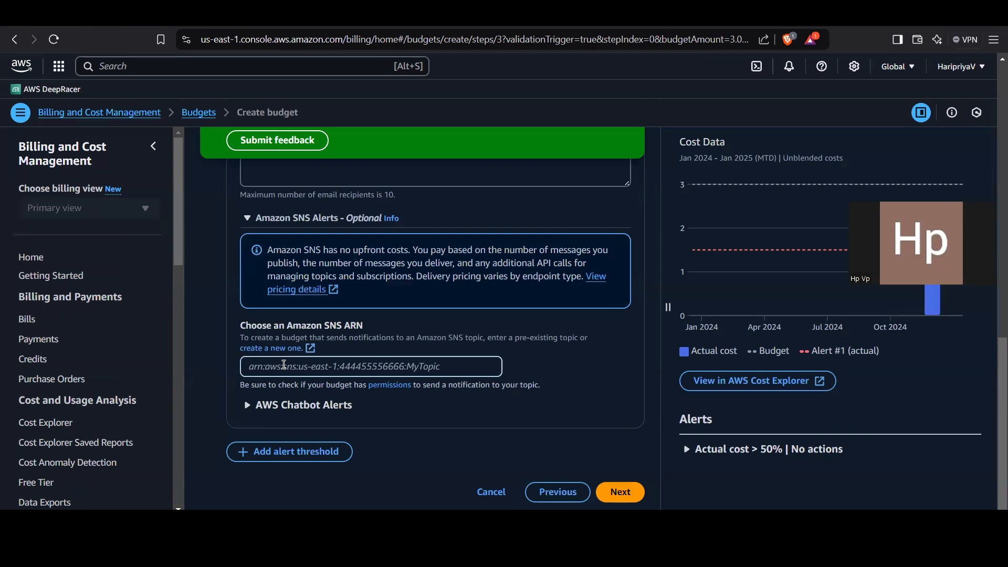
key(ctrl+v)
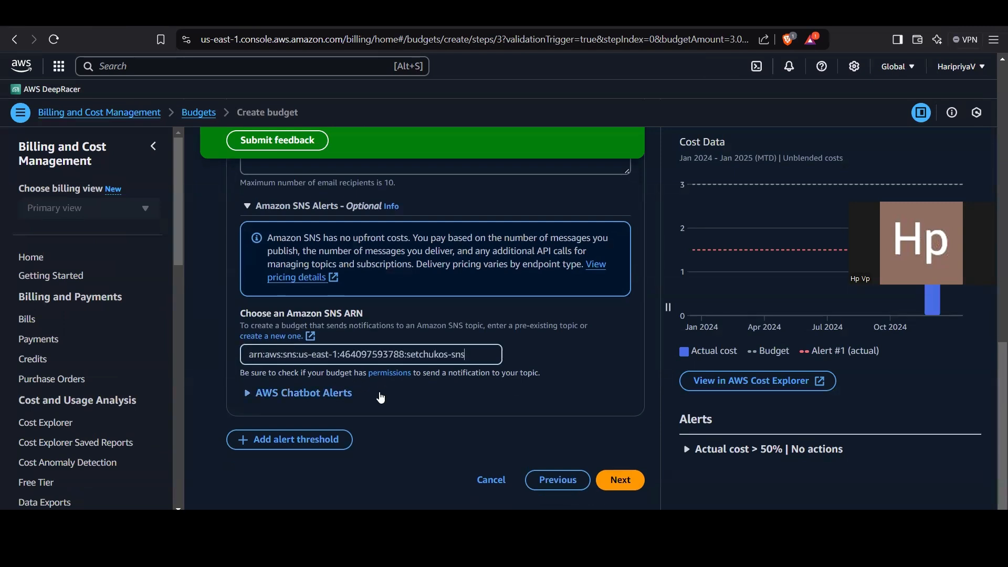
click(631, 473)
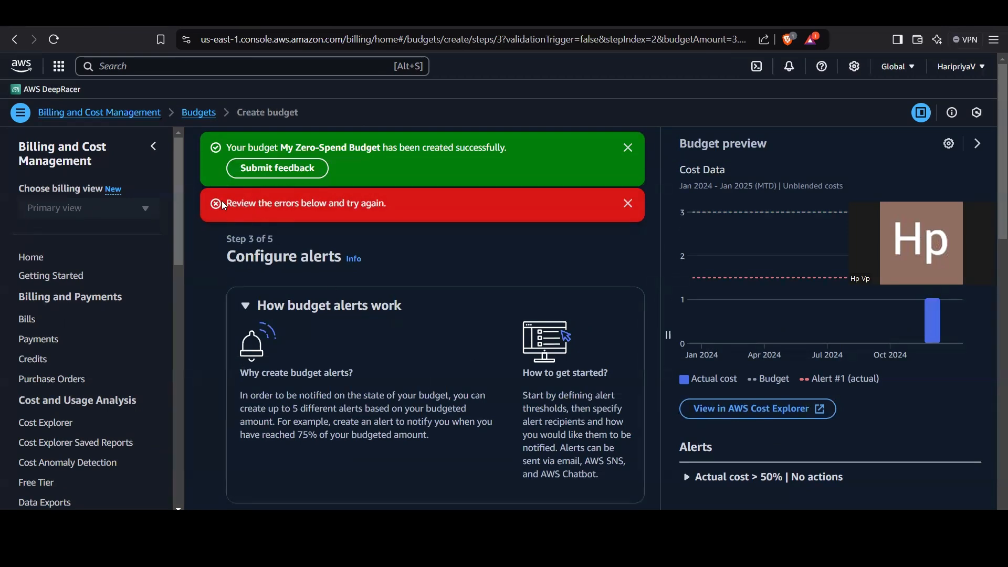
Step: Open the permissions information under the Amazon SNS ARN field and copy the example topic policy statement
scroll(383, 209, down, 8)
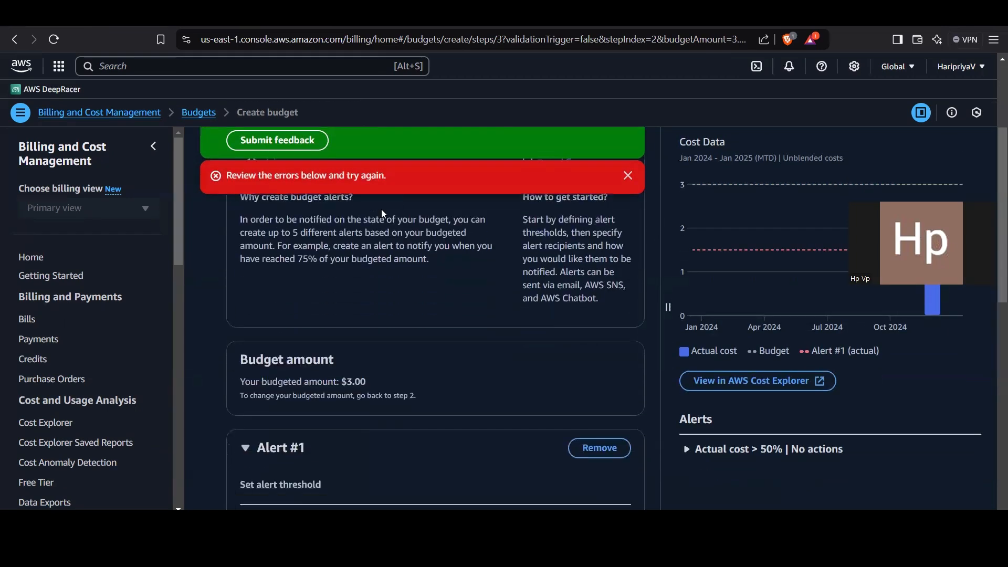
scroll(389, 294, down, 5)
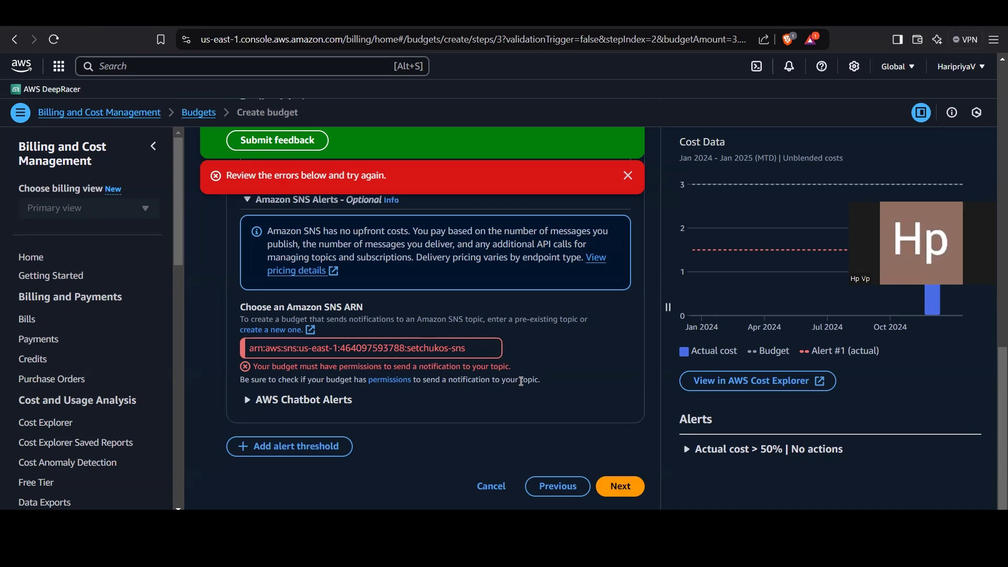
click(382, 385)
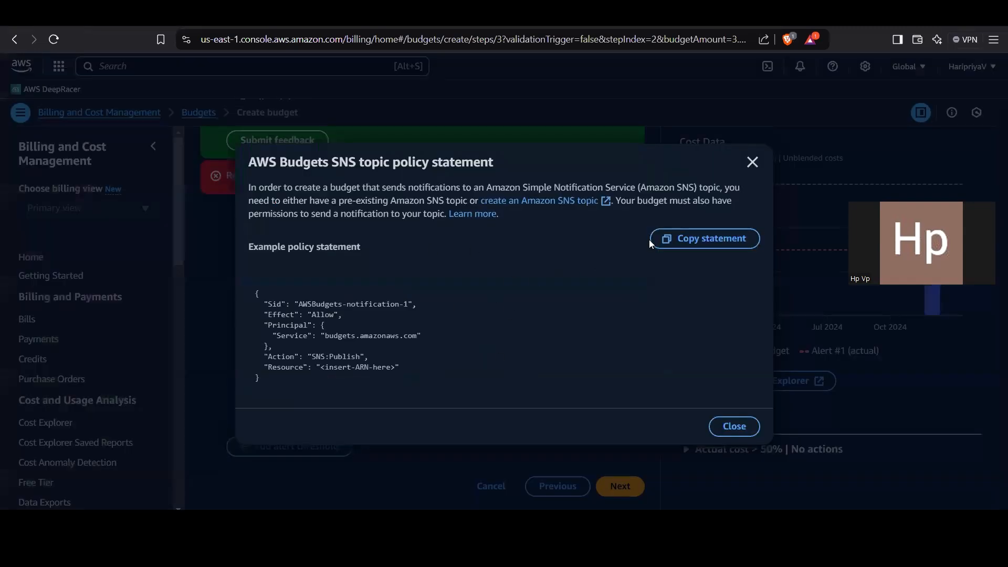
click(675, 239)
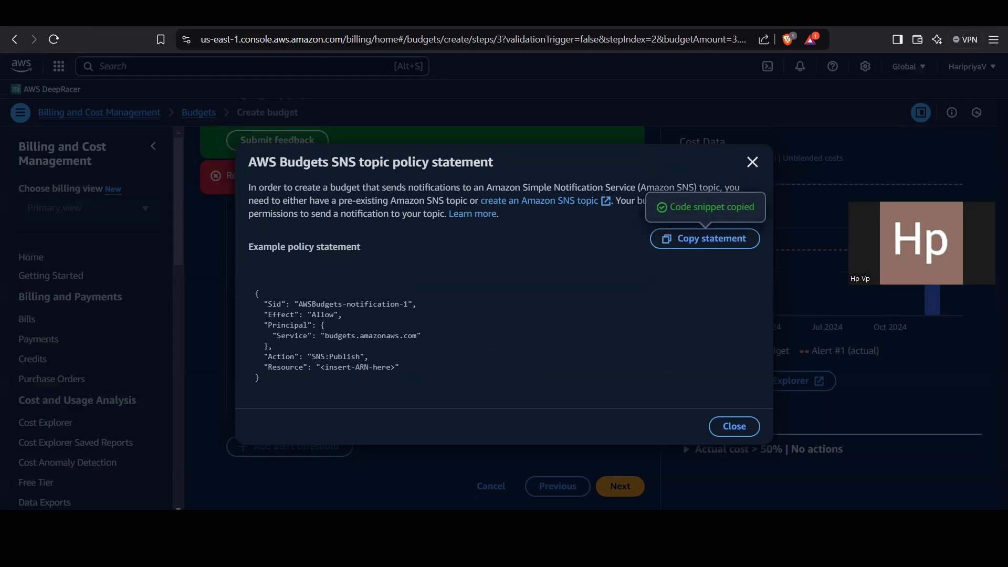
Step: Examine the access policy of the setchukos-sns topic and compare it with the example policy statement for budgets
key(ctrl+Tab)
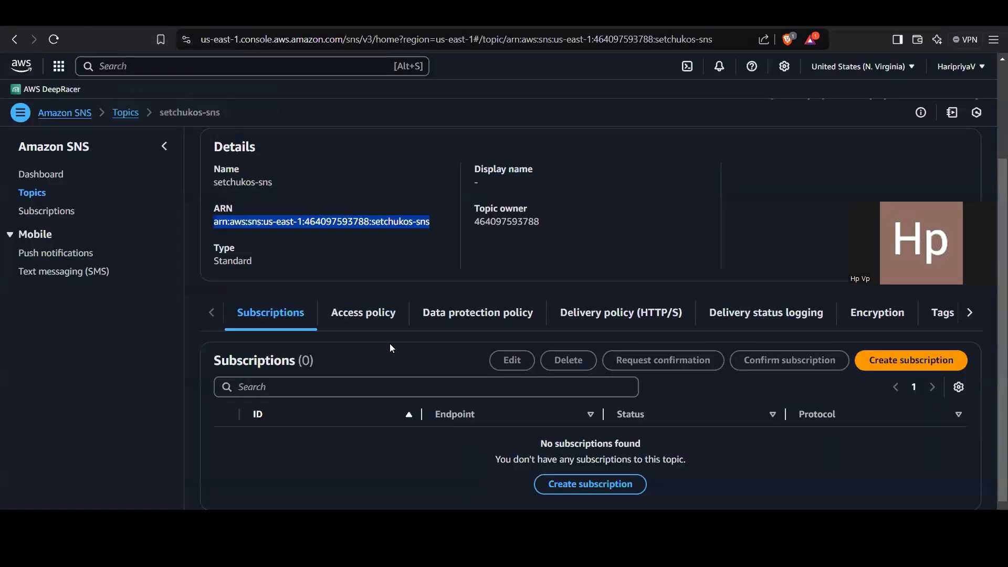
scroll(399, 381, up, 1)
scroll(399, 381, up, 2)
scroll(399, 380, down, 2)
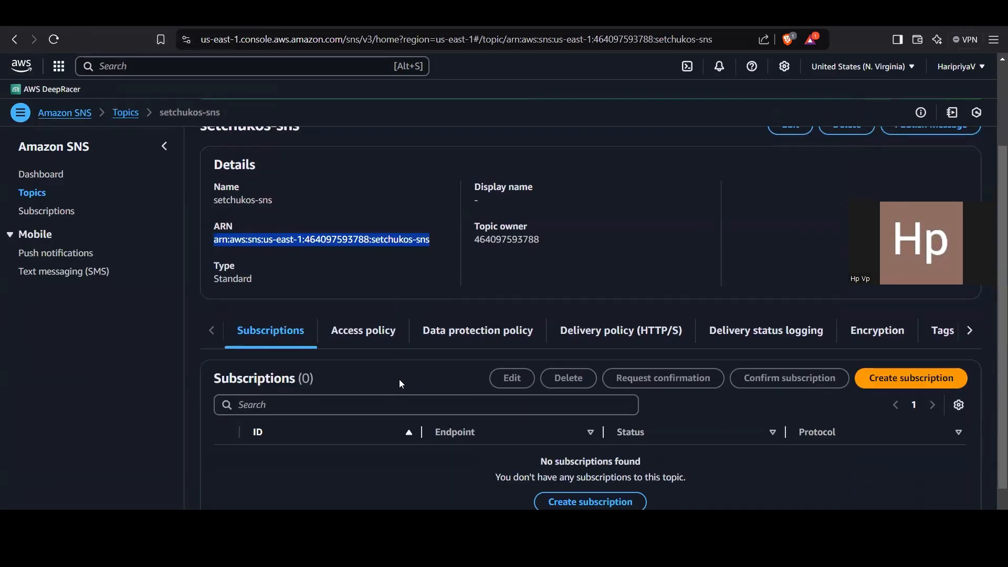
scroll(866, 416, up, 2)
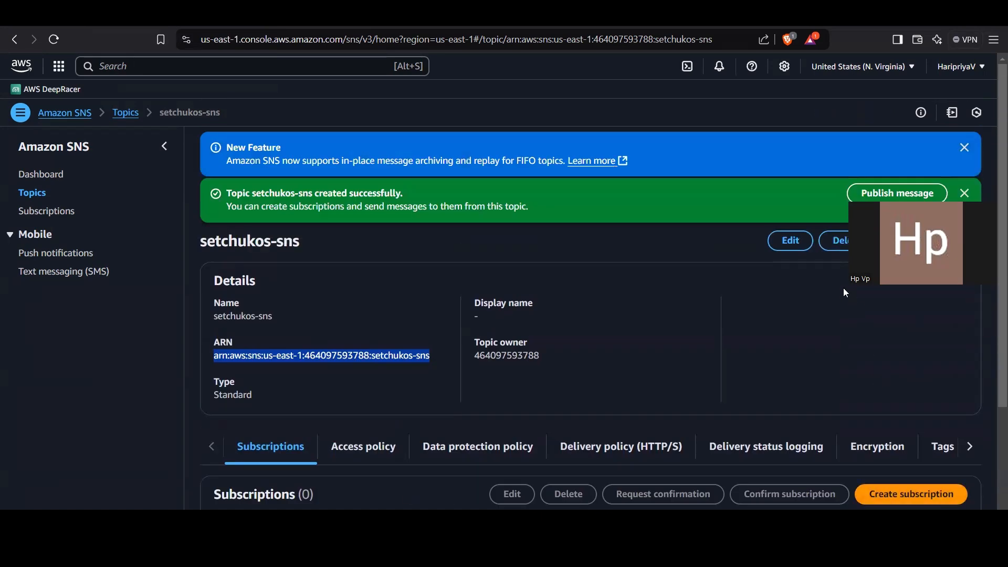
scroll(589, 356, down, 3)
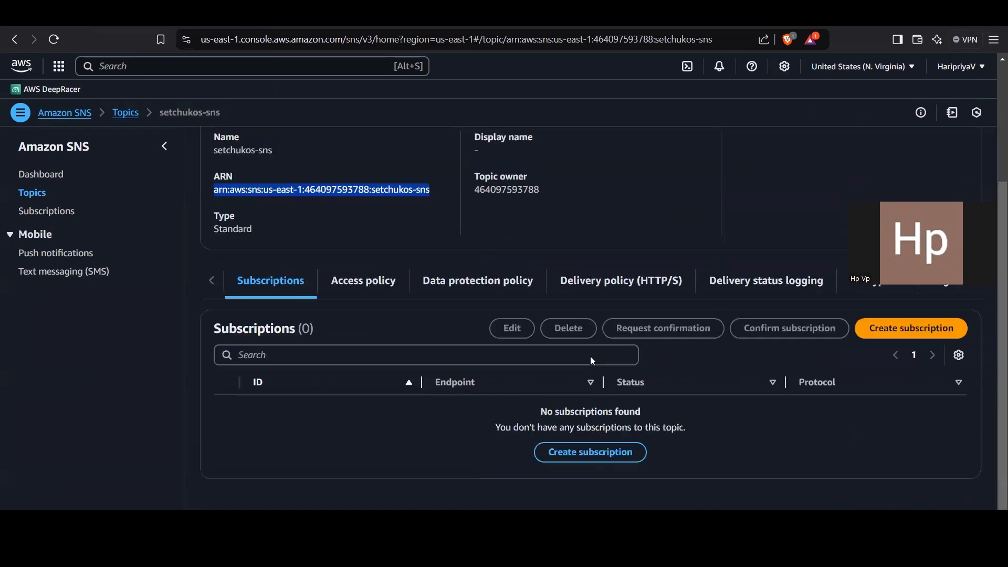
click(371, 281)
scroll(411, 367, down, 4)
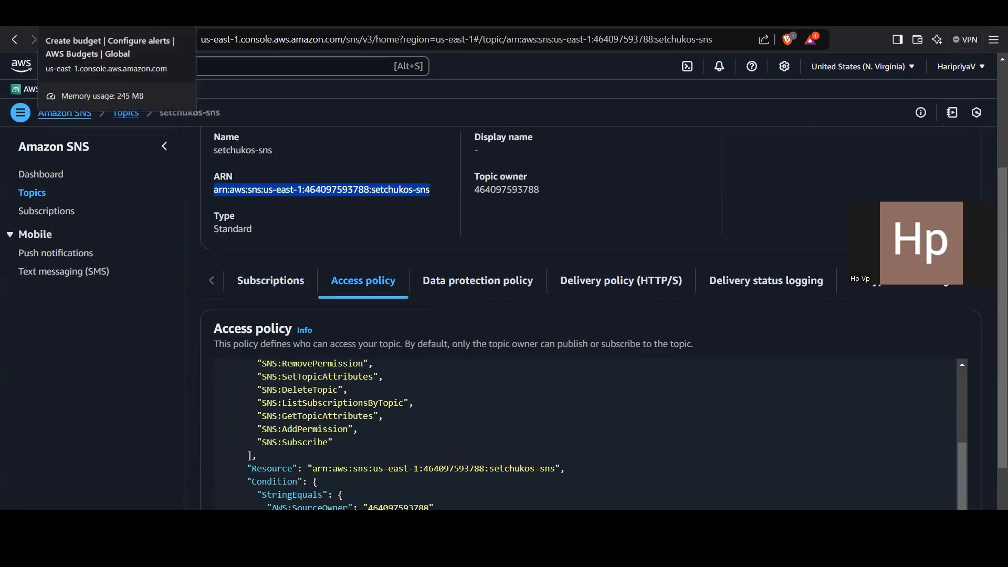
click(79, 19)
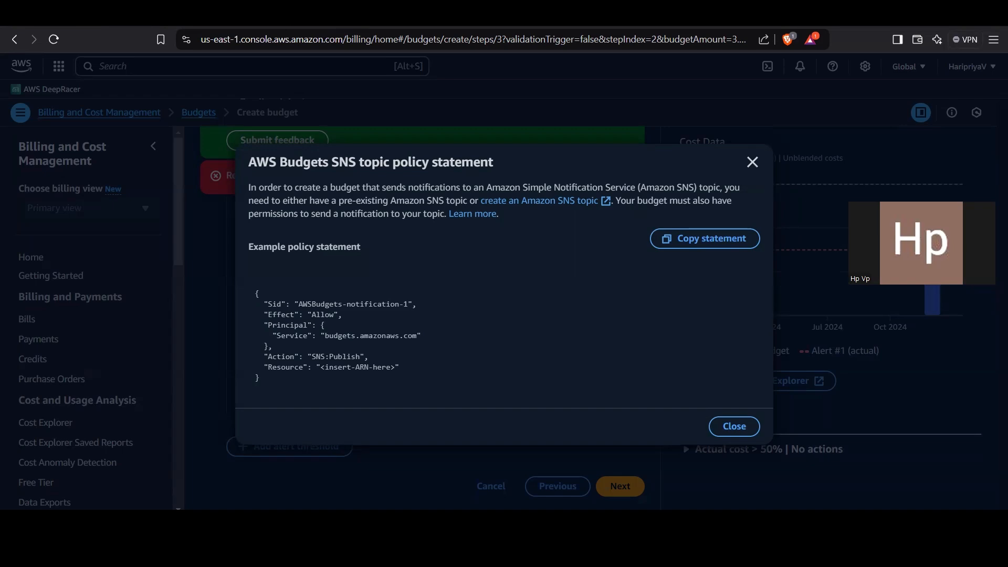
key(ctrl+Tab)
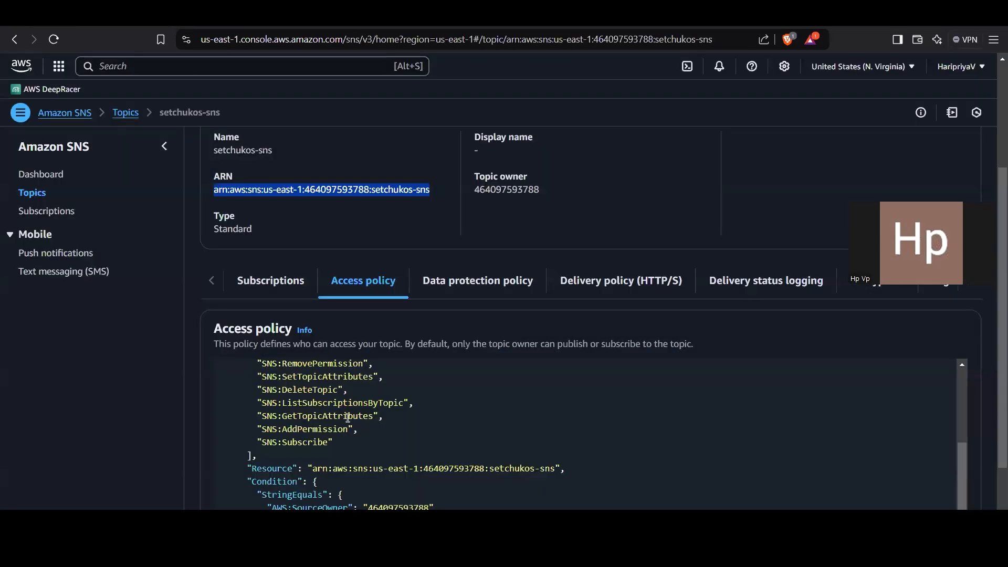
Step: Open the setchukos-sns topic for editing and expand its optional access policy
scroll(415, 340, up, 3)
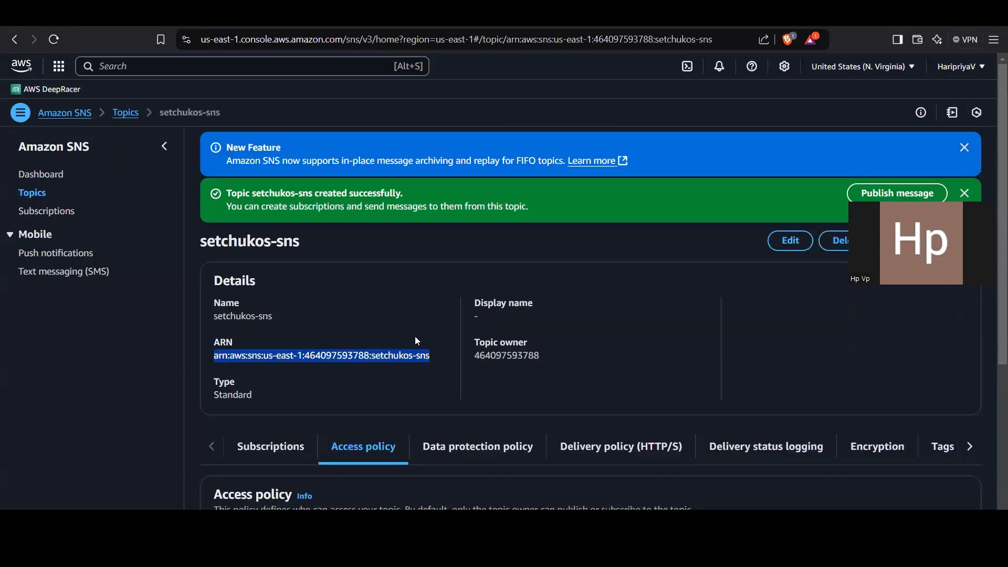
click(789, 242)
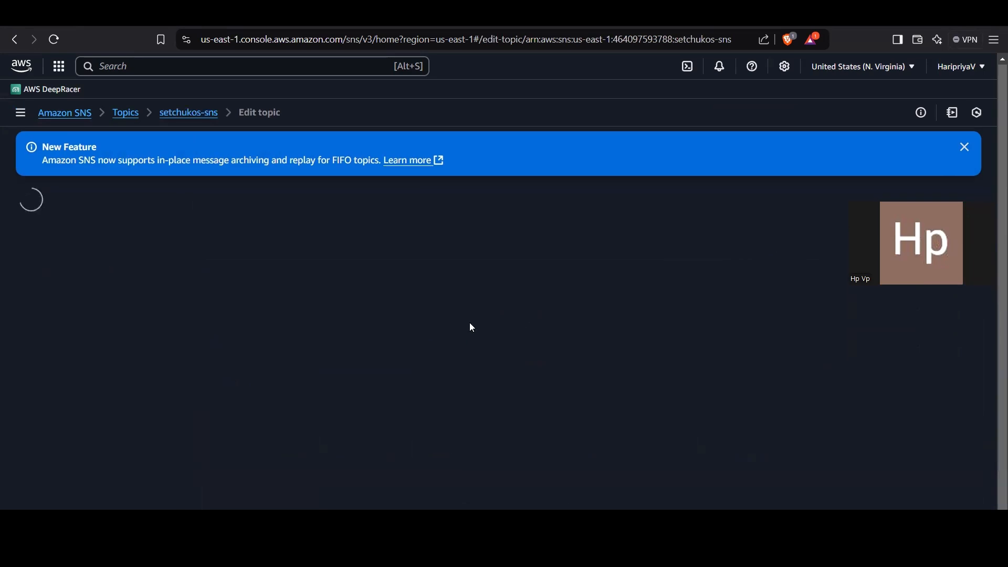
scroll(471, 327, down, 10)
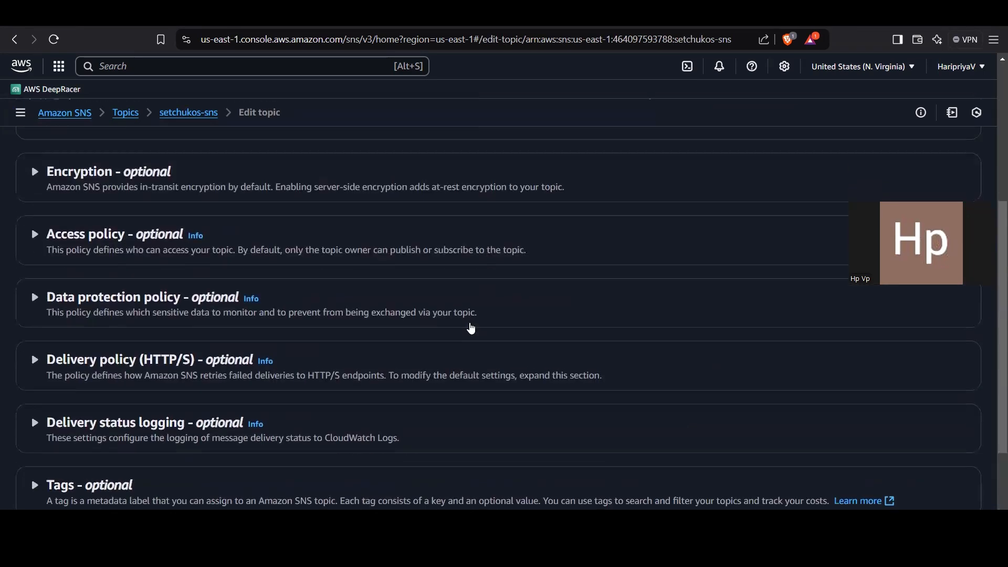
scroll(471, 327, up, 4)
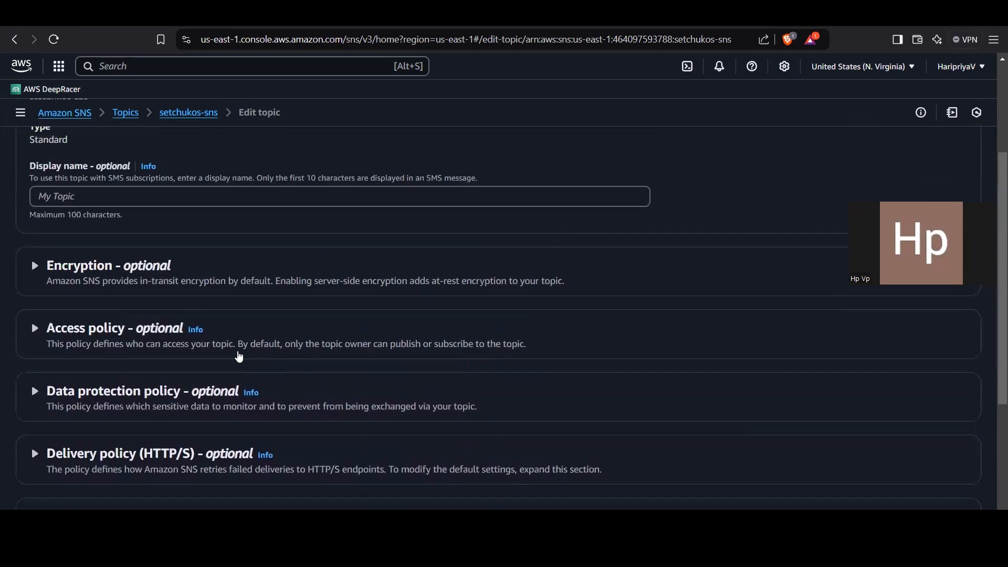
click(235, 349)
scroll(235, 350, down, 4)
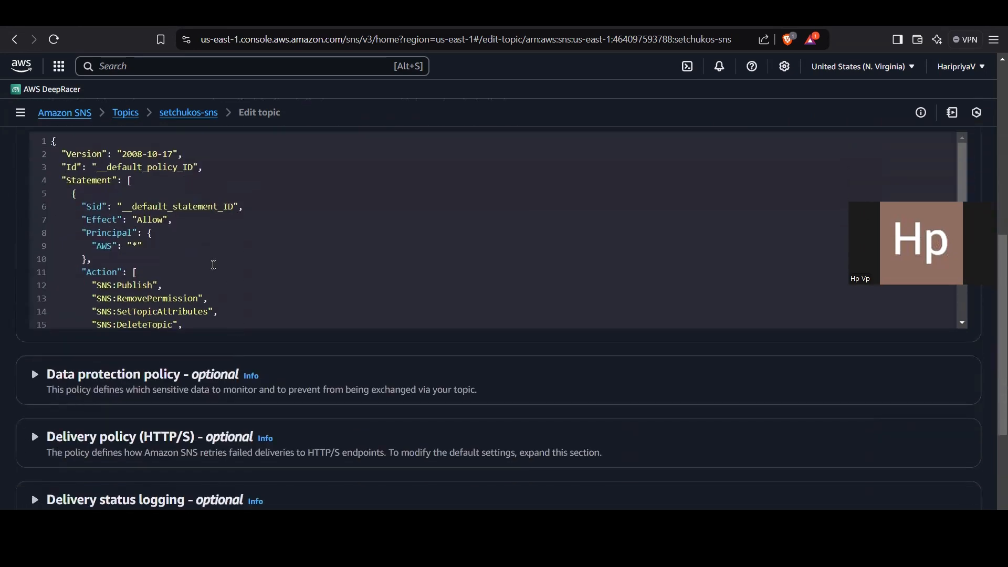
Step: Append the copied AWSBudgets-notification-1 statement after the default statement in the policy JSON, separated by a comma
scroll(214, 264, down, 4)
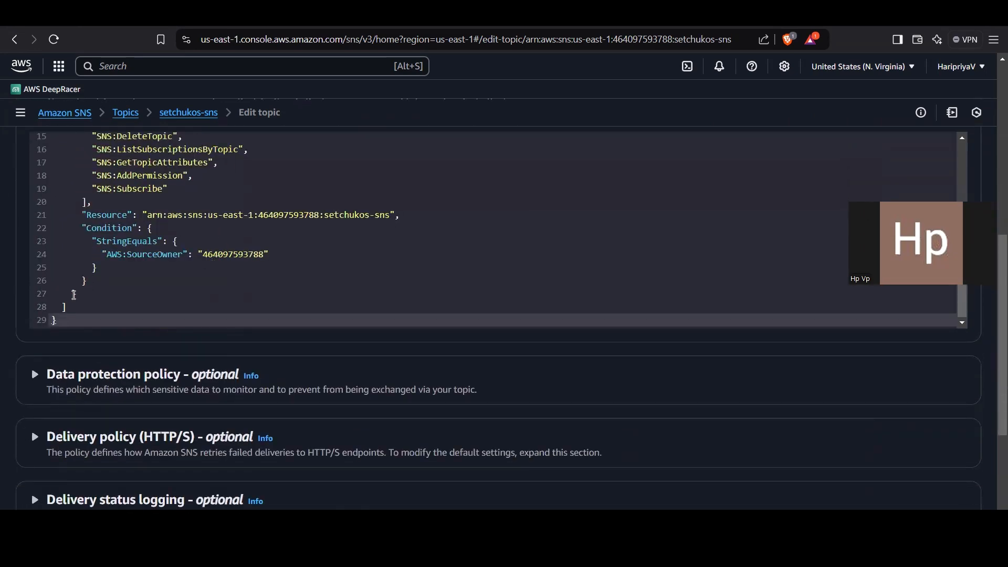
click(74, 295)
text(}, { "Sid": "AWSBudgets-notification-1", "Effect": "Allow", "Principal": {   "Service": "budgets.amazonaws.com" }, "Action": "SNS:Publish", "Resource": "<insert-ARN-here>" })
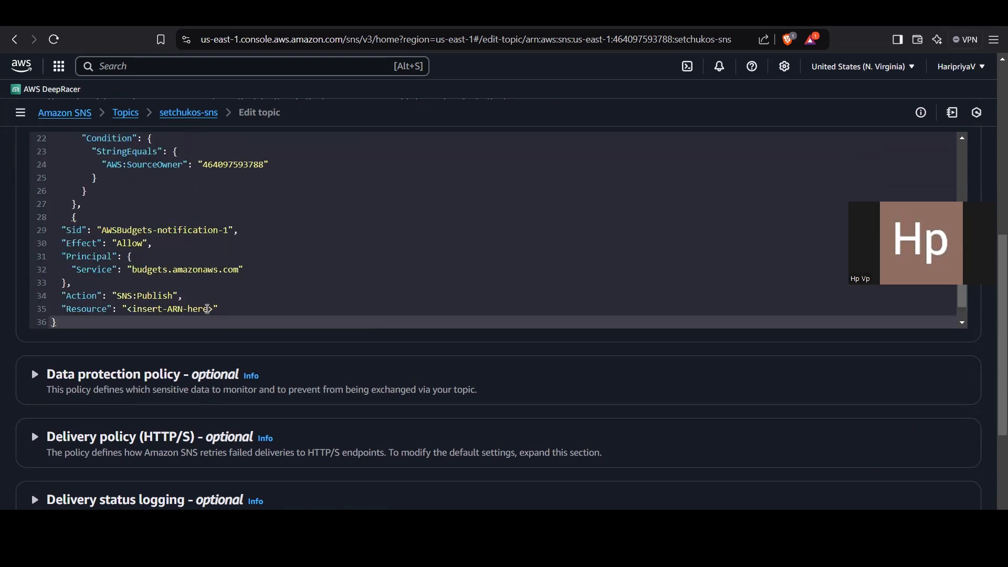
Step: Remove the <insert-ARN-here> placeholder from the Resource value of the AWSBudgets-notification-1 statement, keeping the empty quotes
click(215, 308)
key(BackSpace)
key(BackSpace)
key(BackSpace)
key(BackSpace)
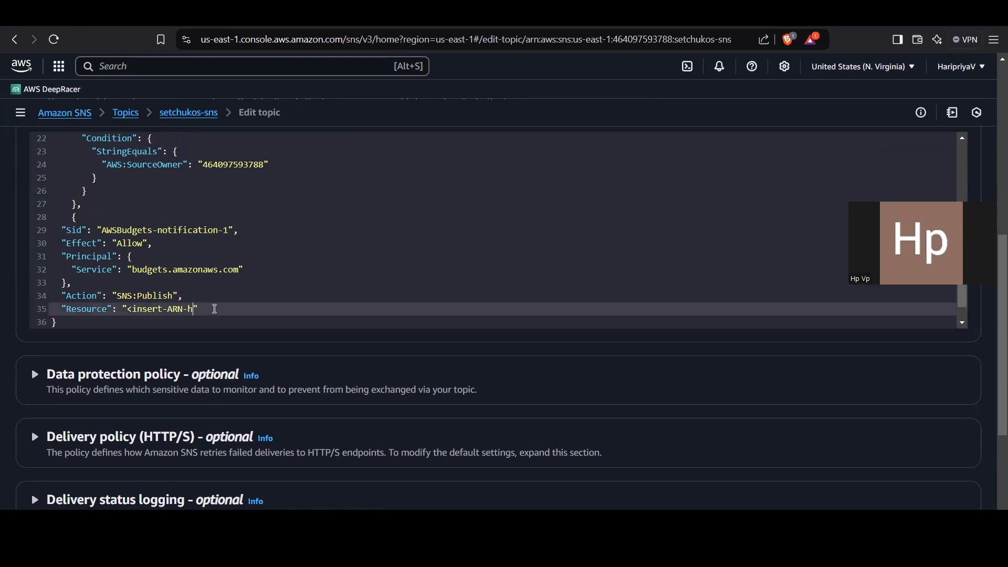
key(BackSpace)
key(BackSpace)
key(BackSpace)
key(BackSpace)
key(BackSpace)
key(BackSpace)
key(BackSpace)
key(BackSpace)
key(BackSpace)
key(BackSpace)
key(BackSpace)
key(BackSpace)
key(BackSpace)
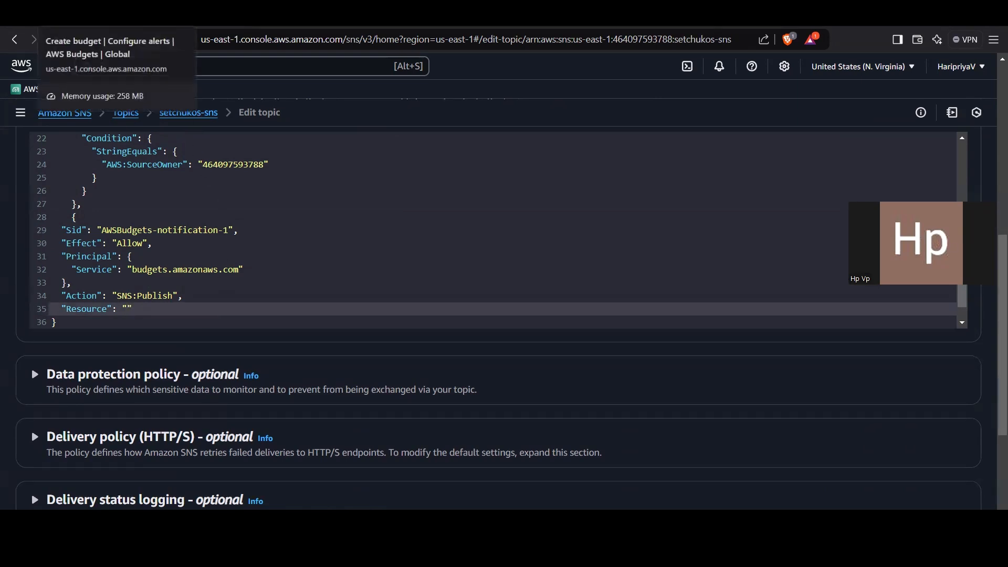
Step: Set the Resource value of the AWSBudgets-notification-1 statement to the topic ARN copied from the budget's Amazon SNS alert settings
click(84, 16)
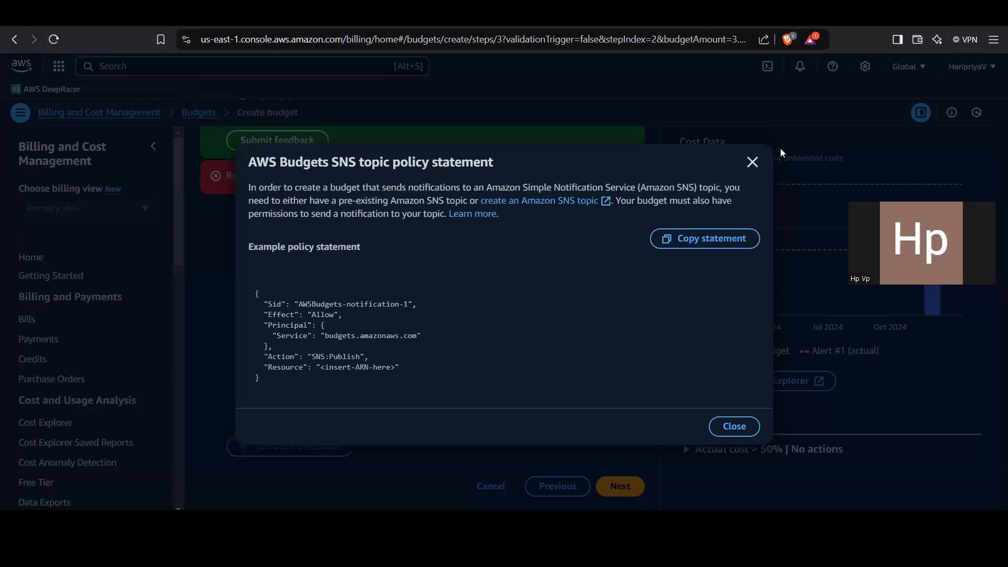
click(752, 162)
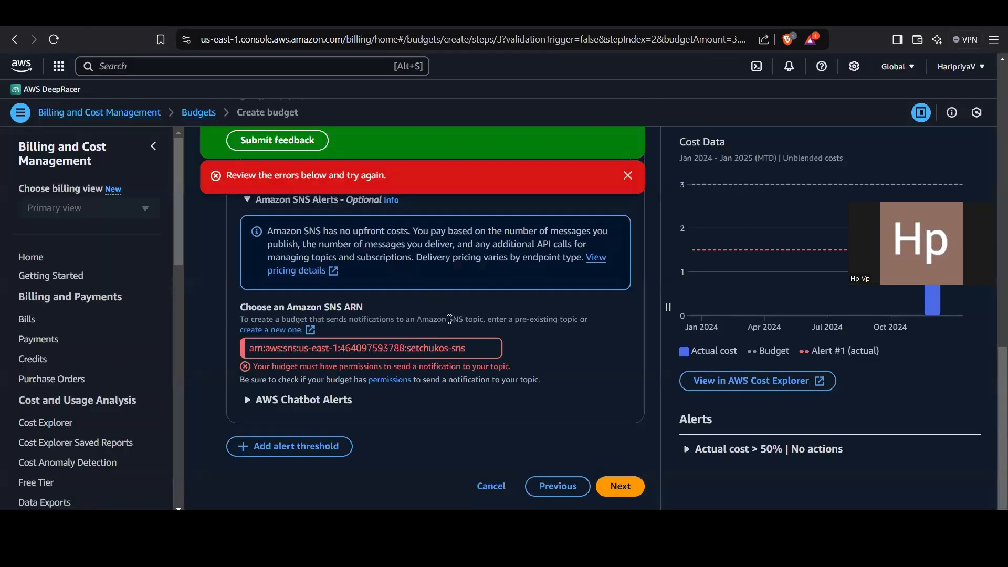
drag(468, 348, 217, 344)
key(ctrl+c)
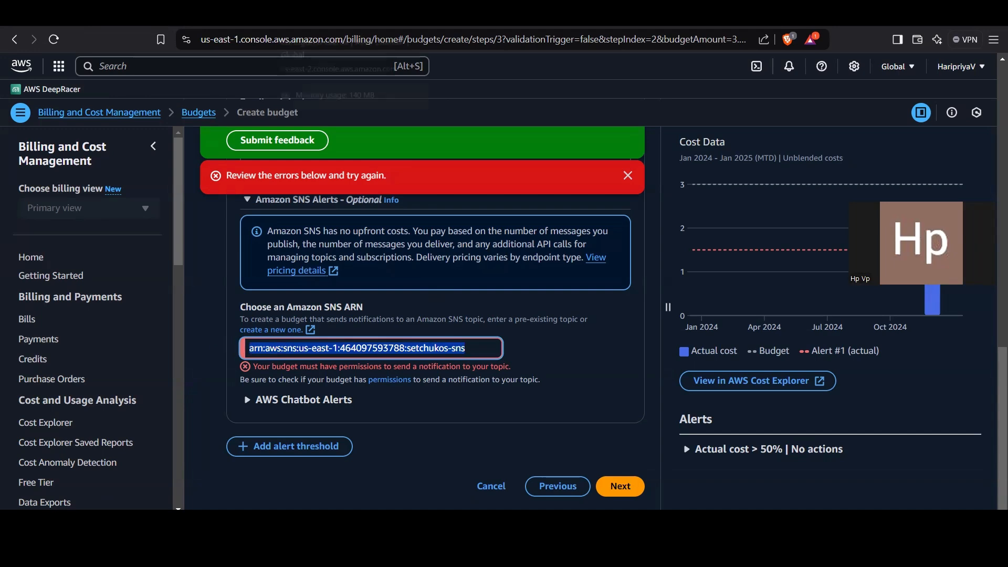
click(158, 16)
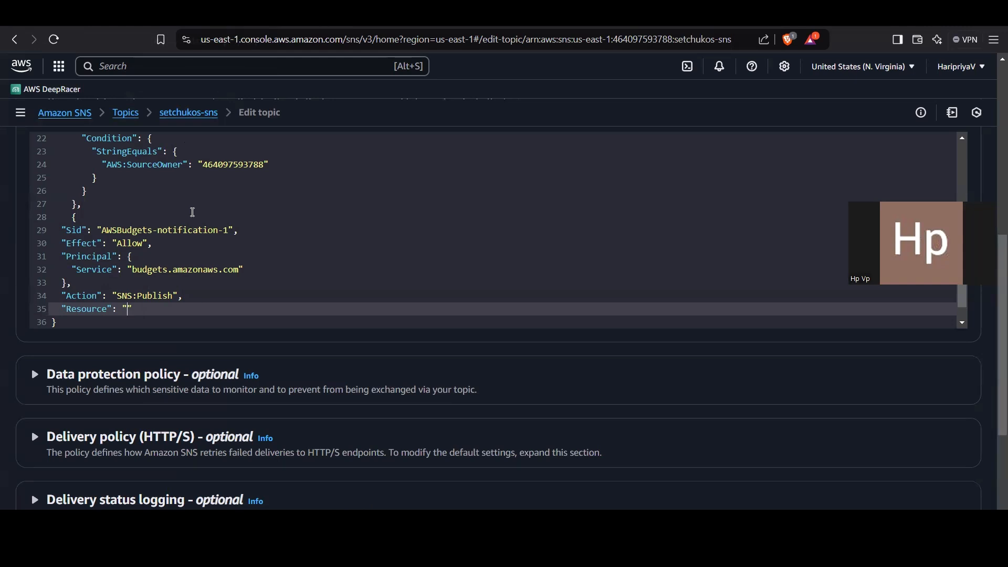
key(ctrl+v)
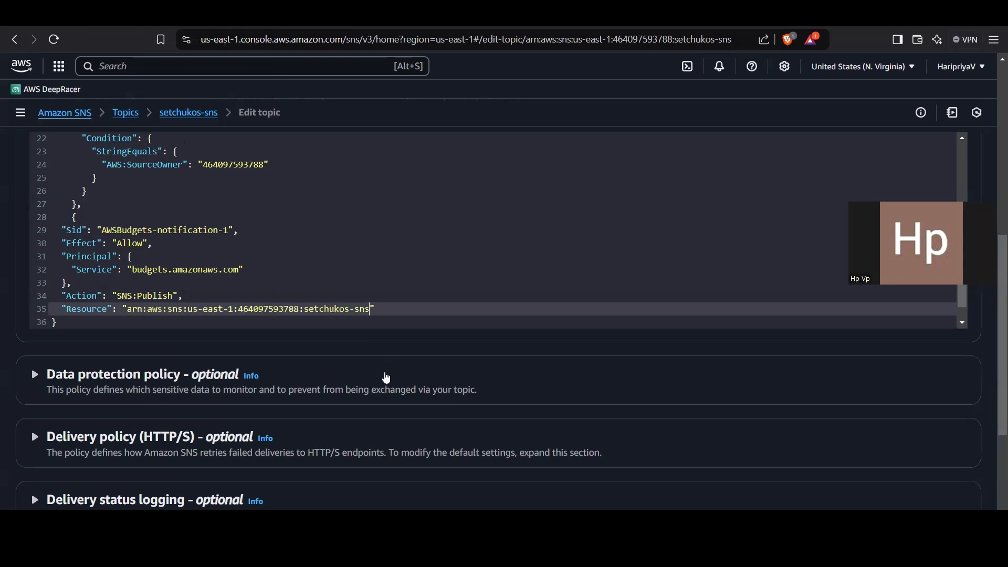
Step: Review the completed access policy JSON and save the changes to the setchukos-sns topic
scroll(387, 378, down, 4)
scroll(387, 378, up, 7)
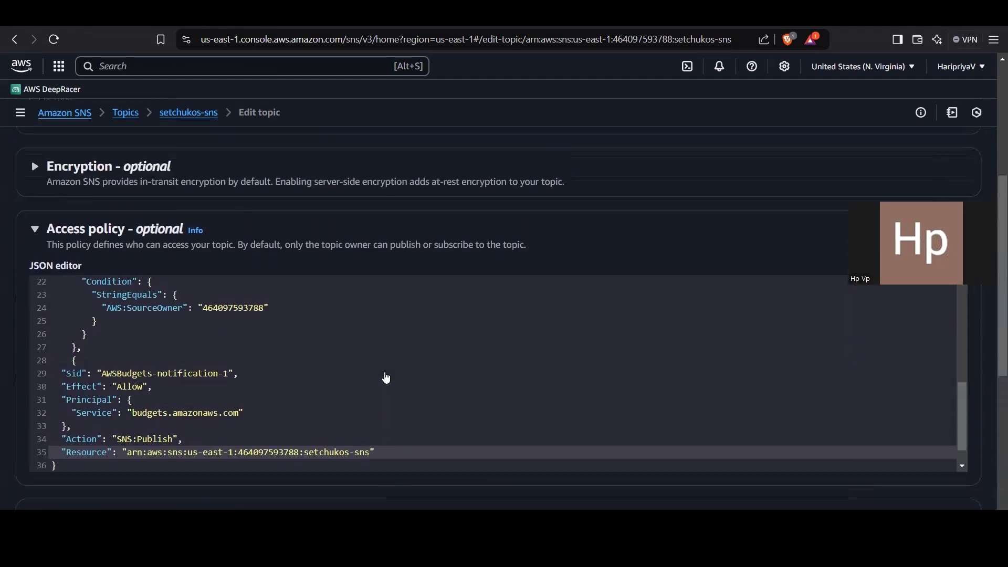
scroll(410, 269, down, 3)
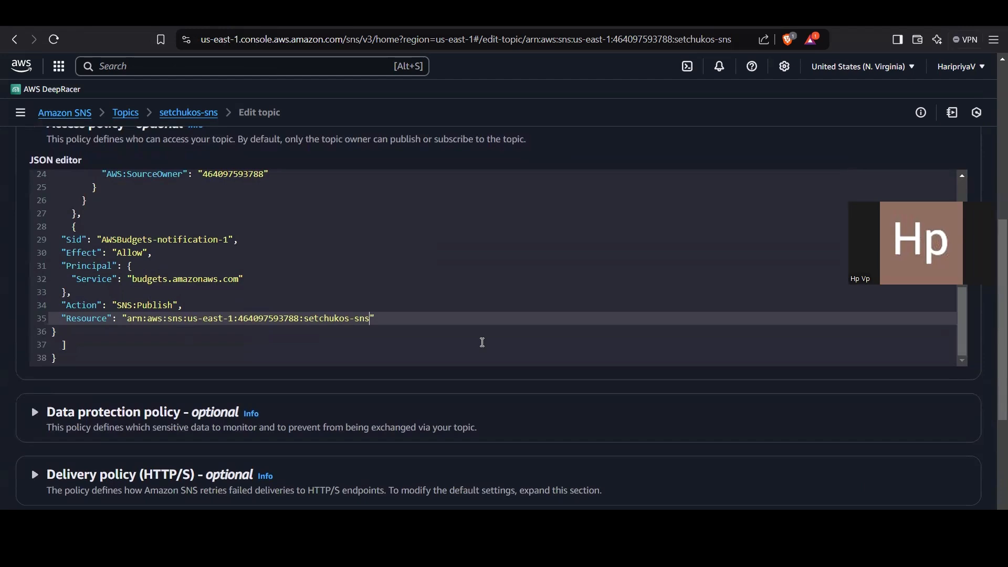
scroll(714, 405, down, 4)
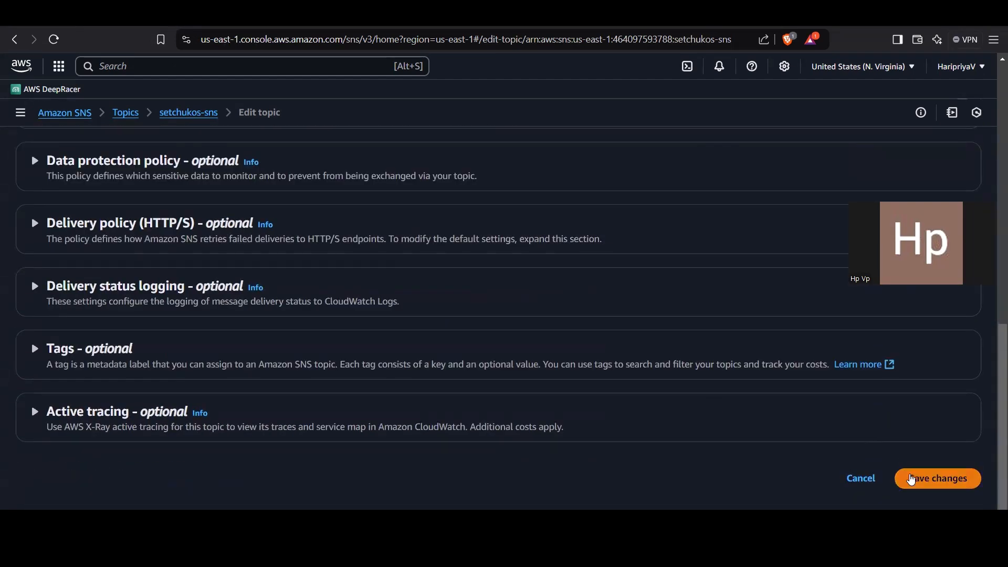
click(913, 481)
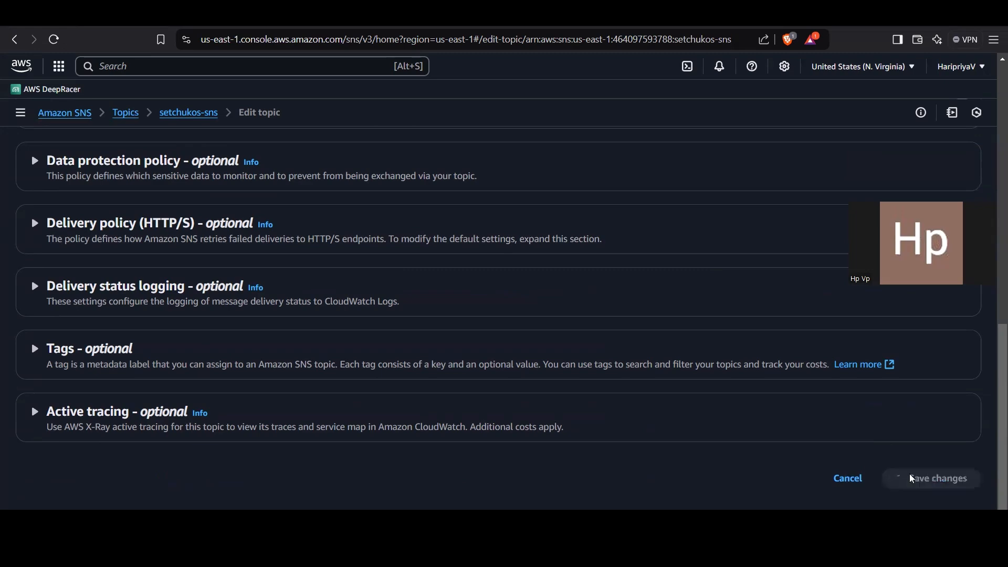
scroll(630, 469, down, 3)
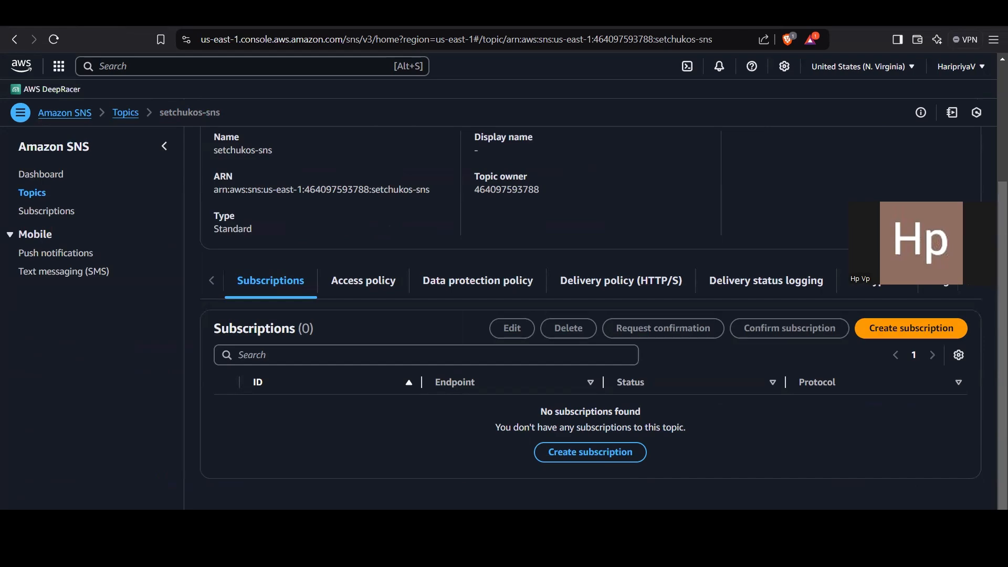
Step: Return to the budget's alert settings, expand AWS Chatbot Alerts and open the AWS Chatbot configuration page
click(108, 13)
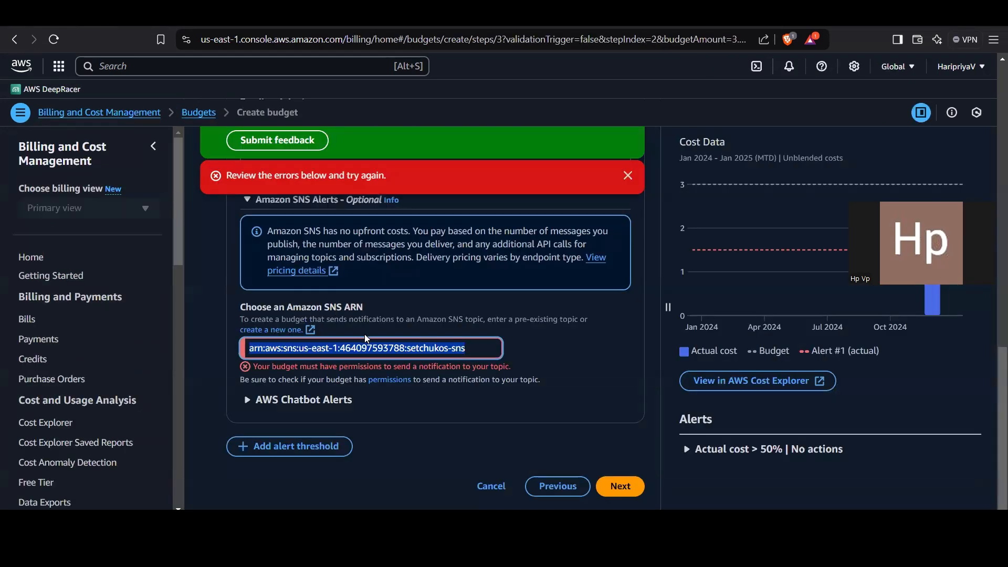
click(344, 404)
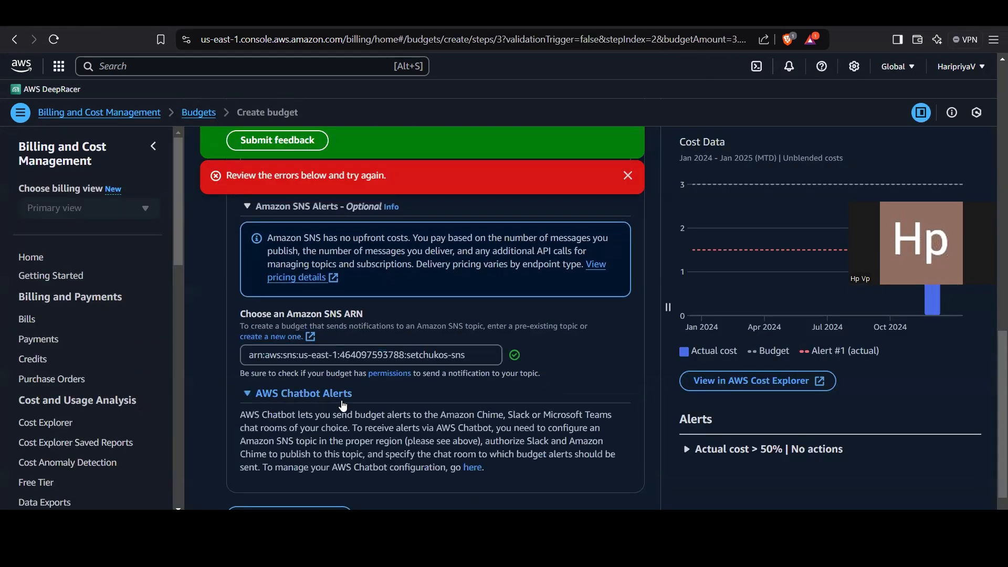
scroll(344, 405, down, 2)
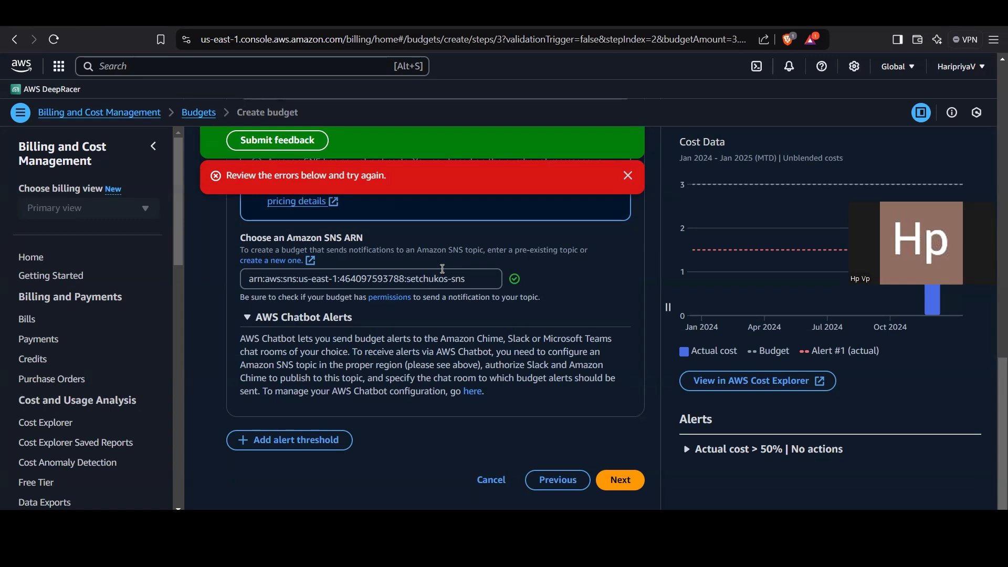
click(474, 393)
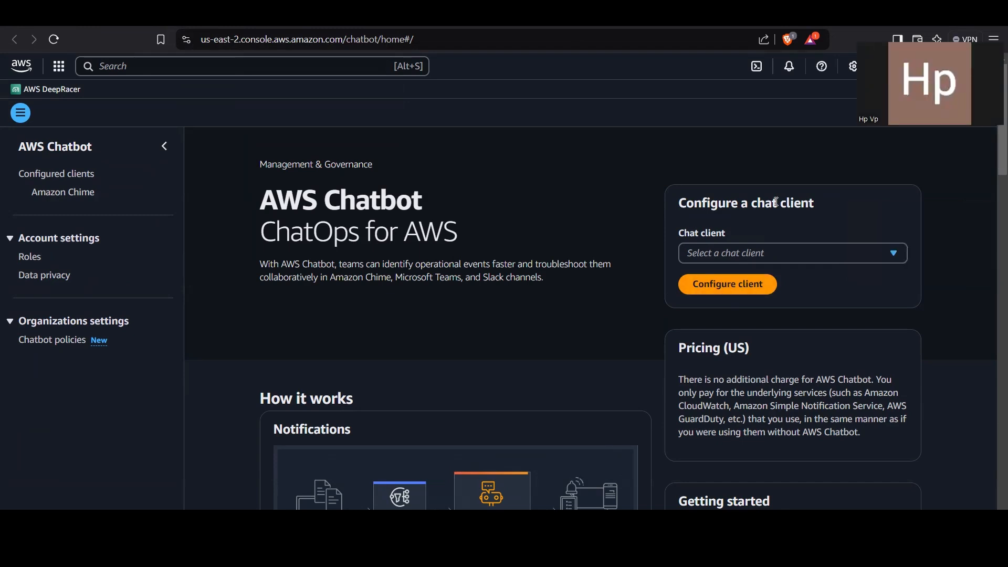
Step: Configure Slack as the chat client and allow AWS Chatbot to access the setchuko Slack workspace
click(813, 254)
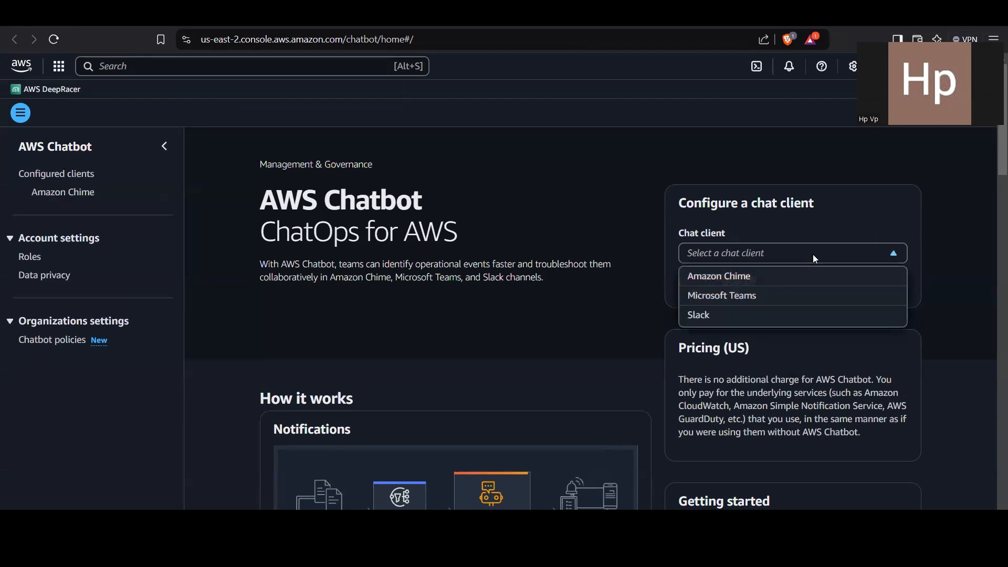
click(706, 320)
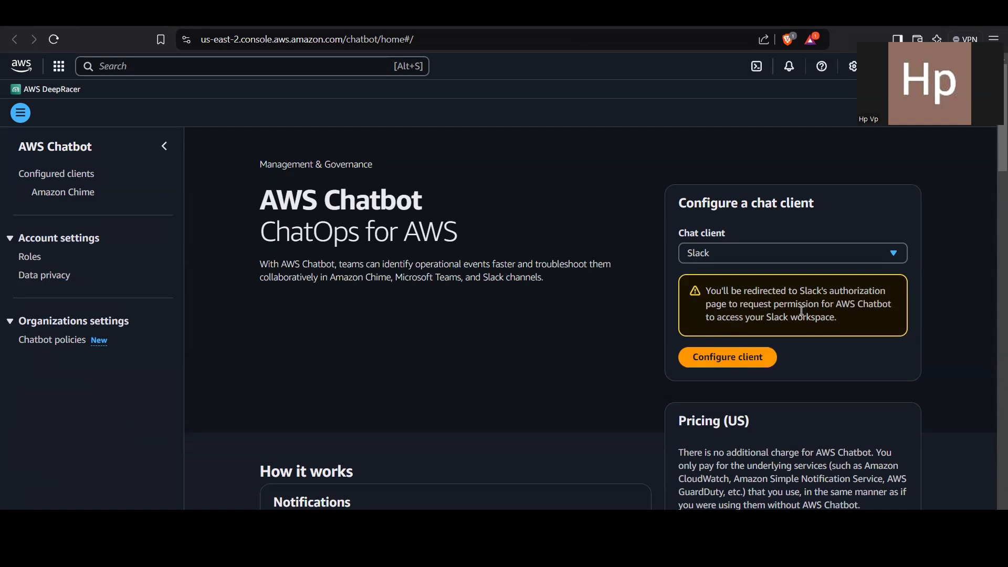
click(753, 352)
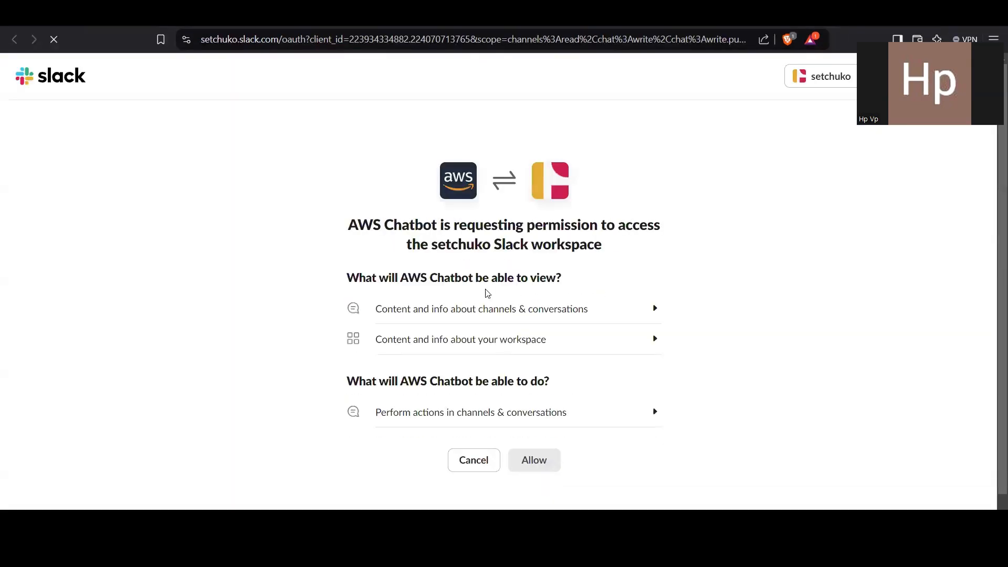
scroll(514, 422, down, 1)
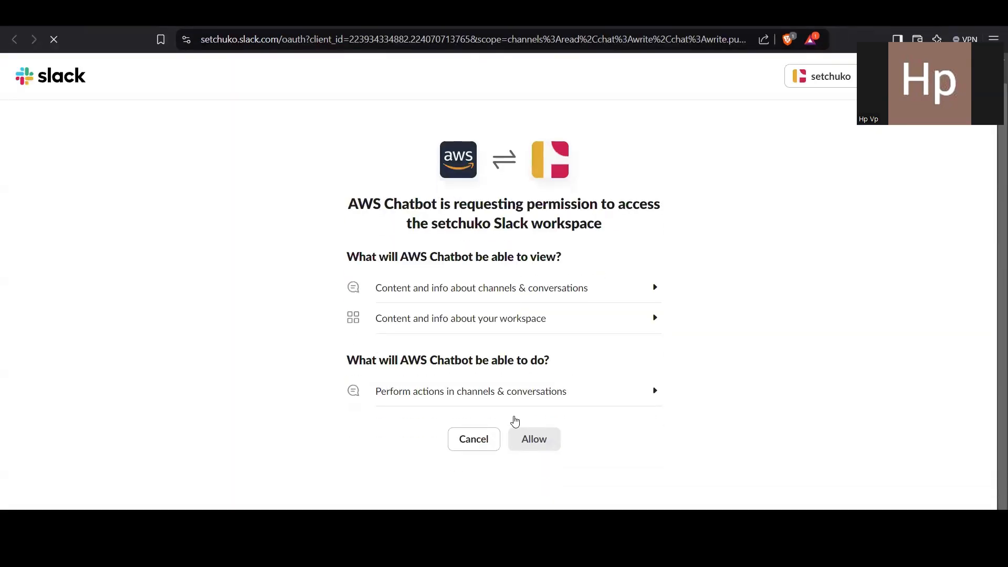
scroll(515, 422, up, 1)
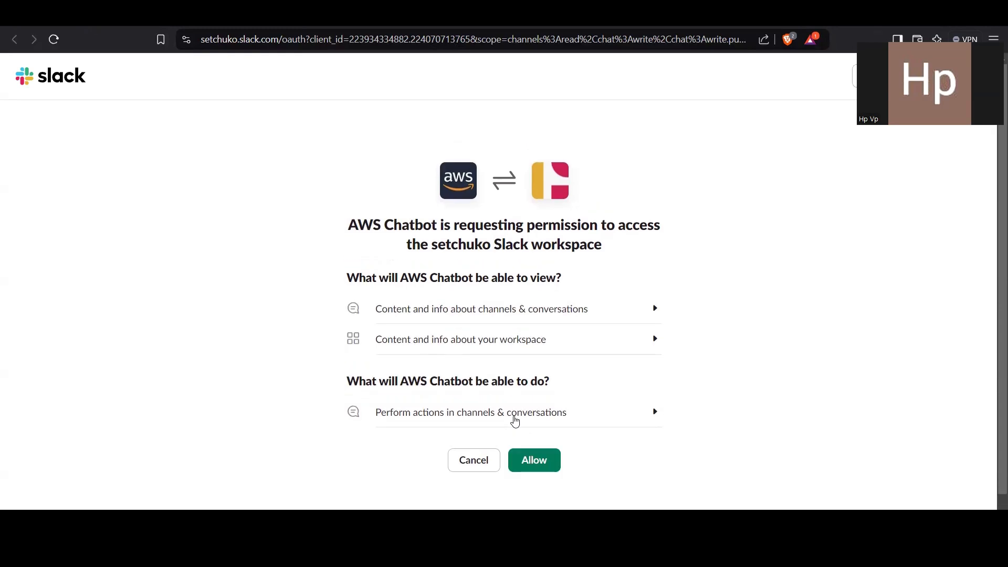
click(530, 458)
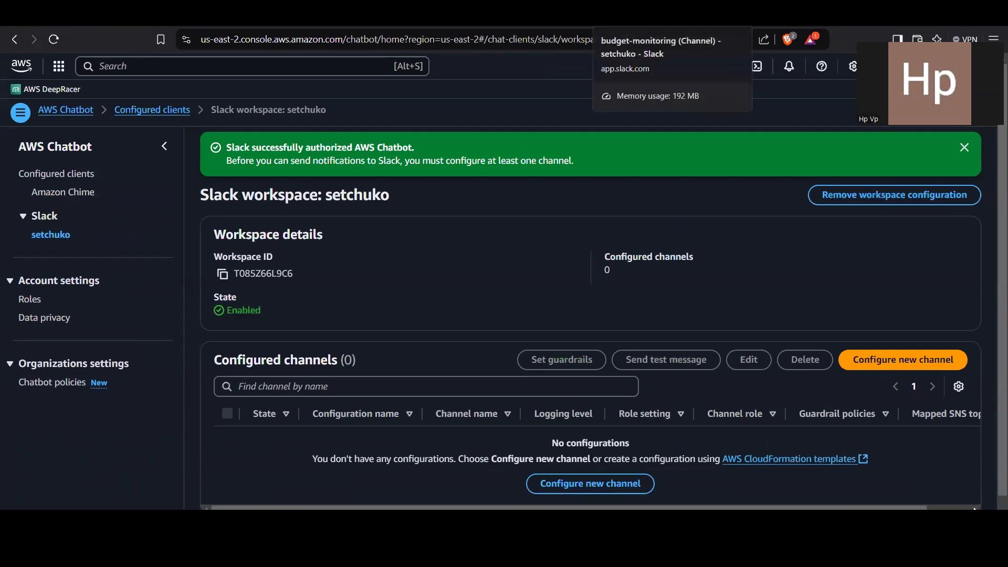
Step: Check the budget-monitoring channel in Slack and the SNS topic page, and start a new channel configuration named budget-alert in AWS Chatbot
click(635, 15)
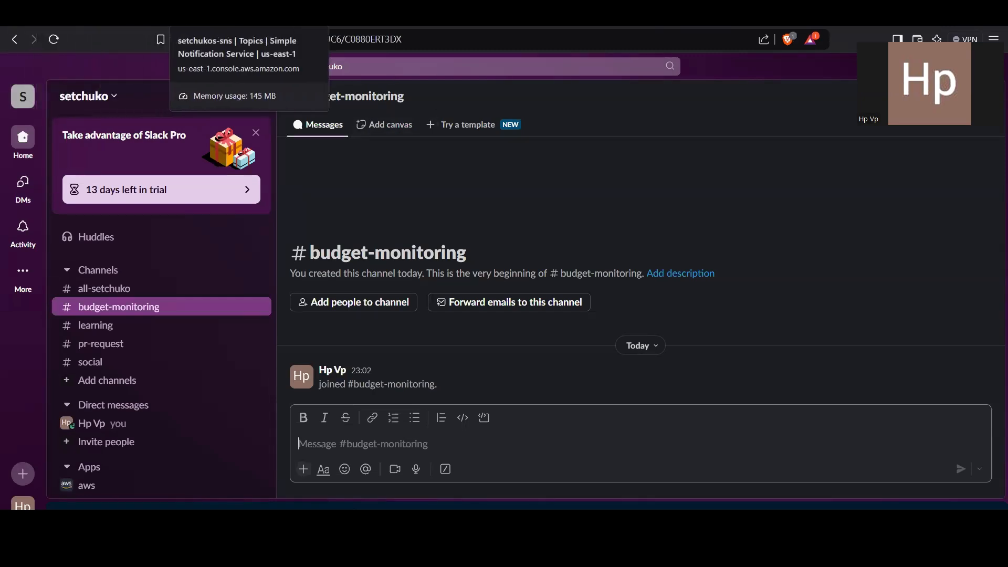
click(246, 15)
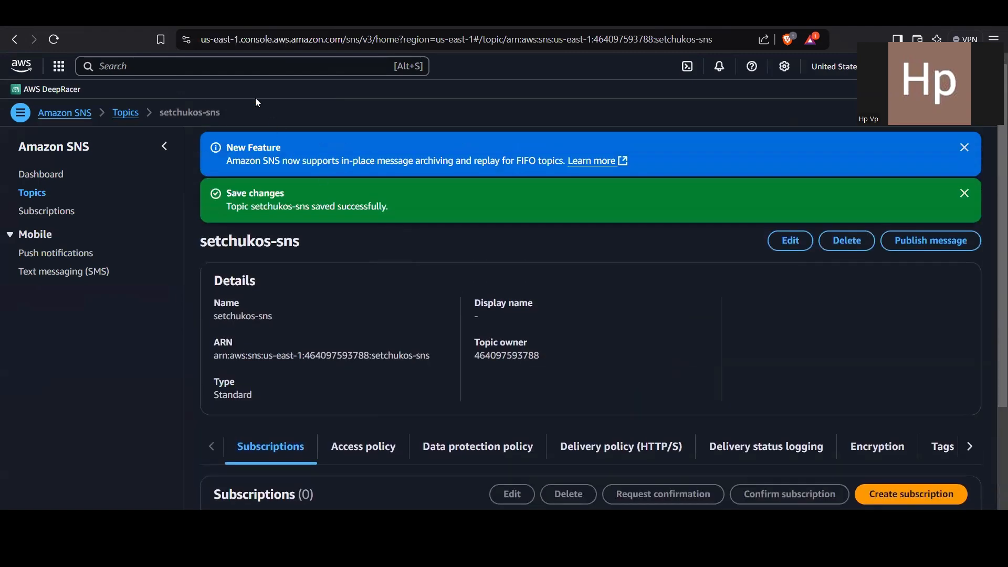
click(173, 15)
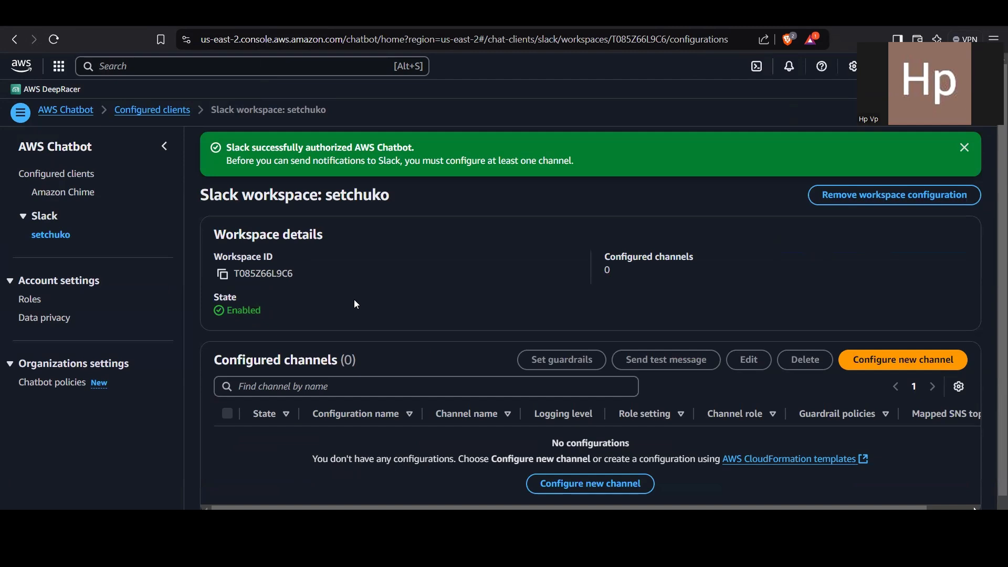
scroll(522, 348, down, 2)
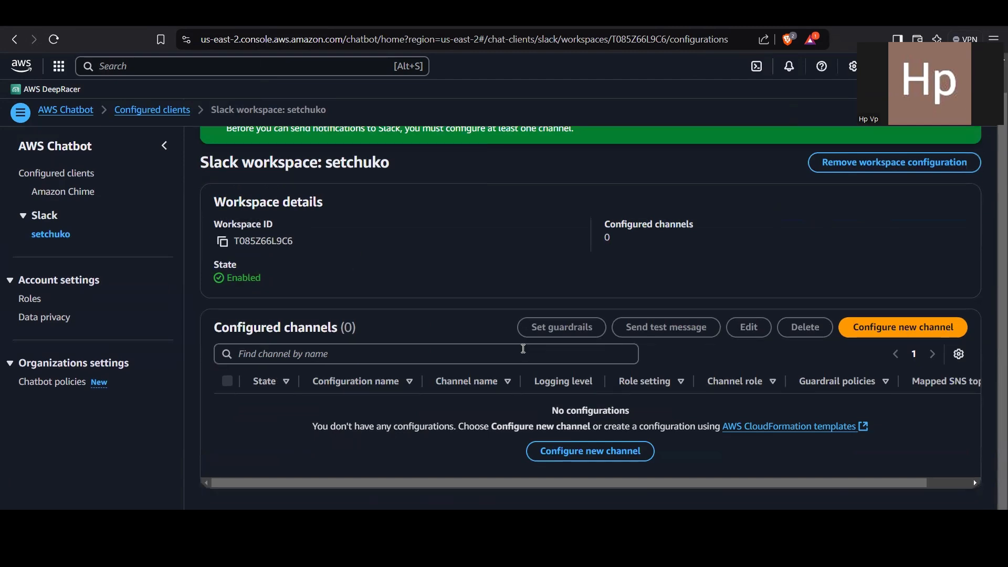
scroll(420, 289, up, 2)
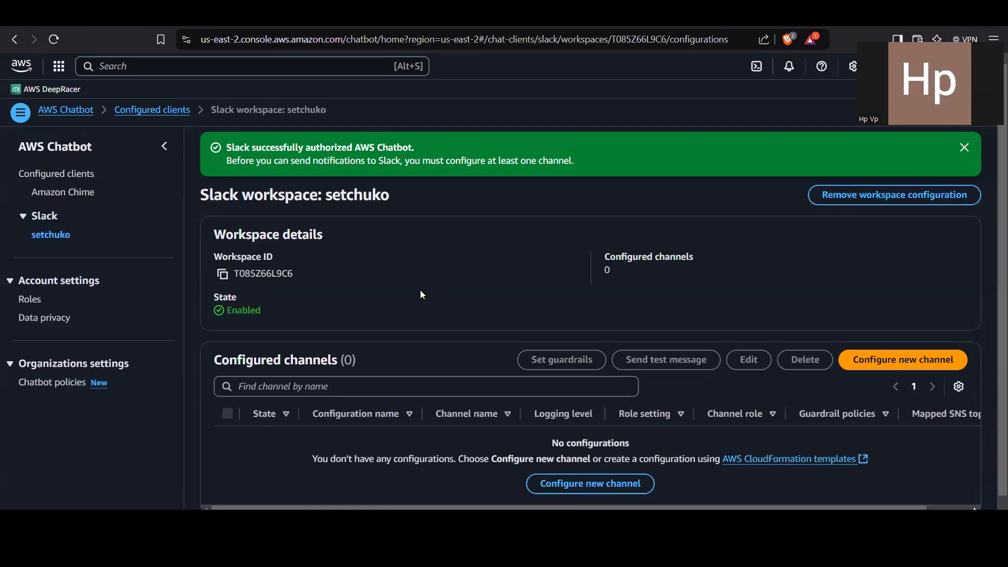
click(874, 362)
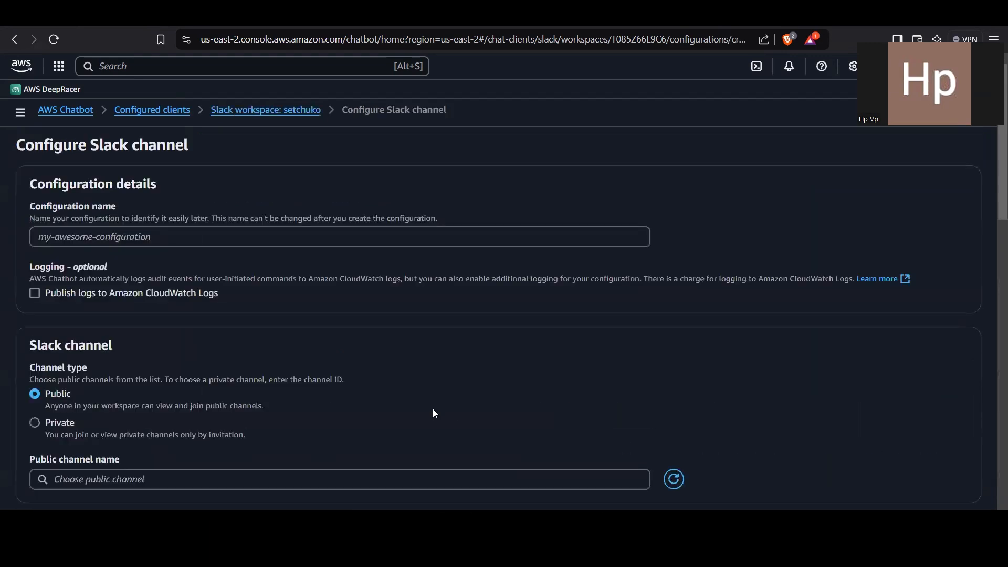
click(184, 235)
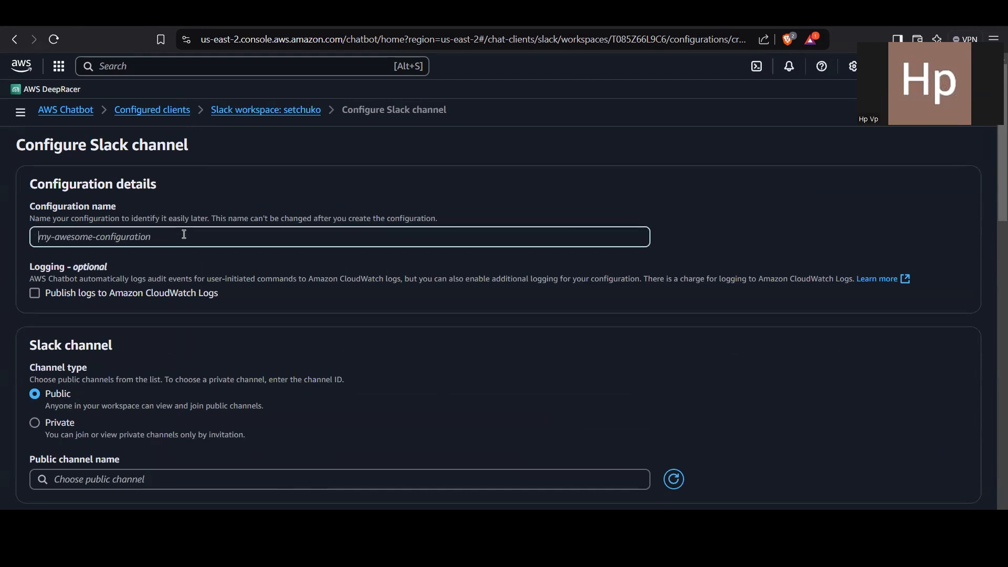
text(budget)
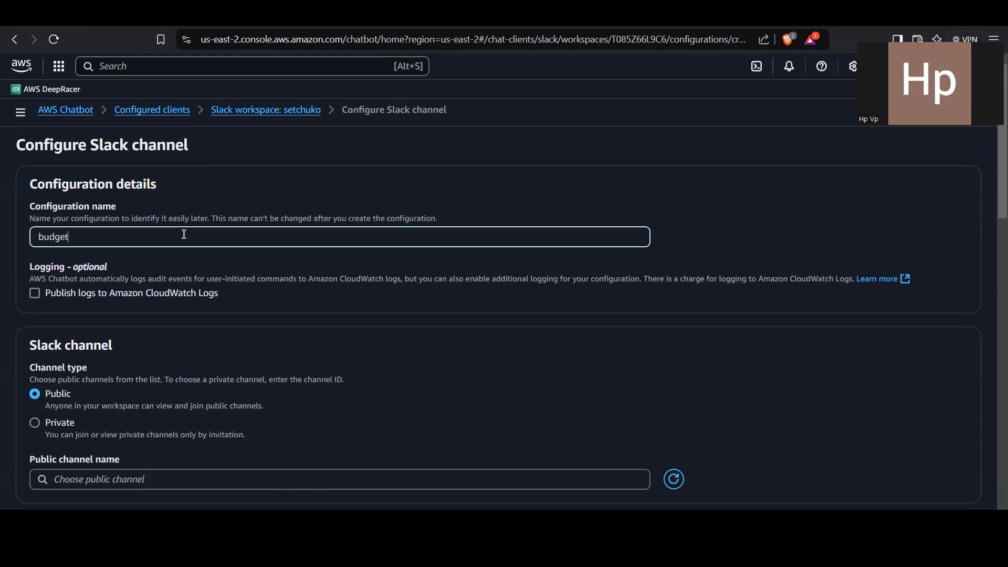
text(-alert)
Step: Choose budget-monitoring as the configuration's public Slack channel and compare it with the channel in the Slack workspace
scroll(184, 235, down, 2)
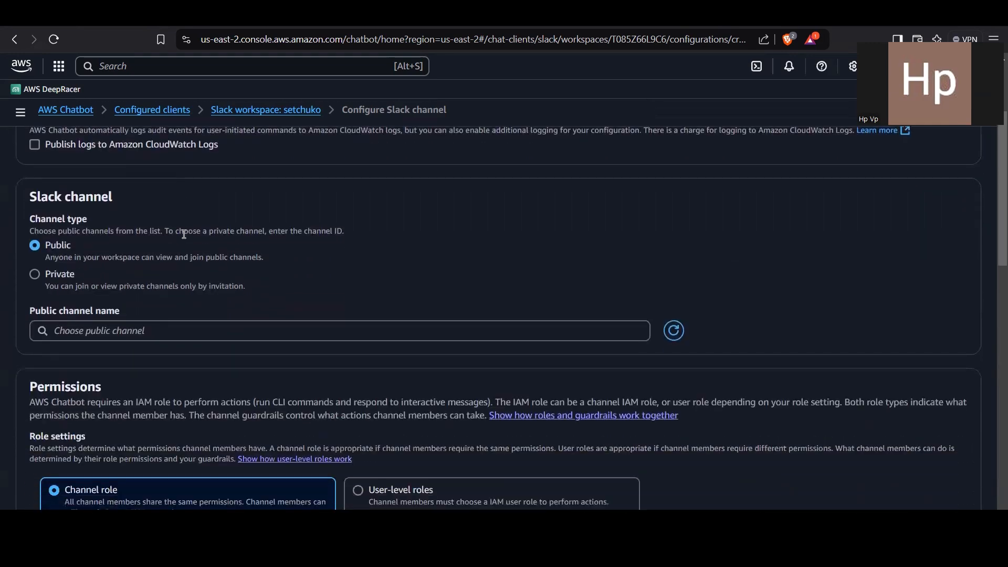
scroll(185, 234, up, 2)
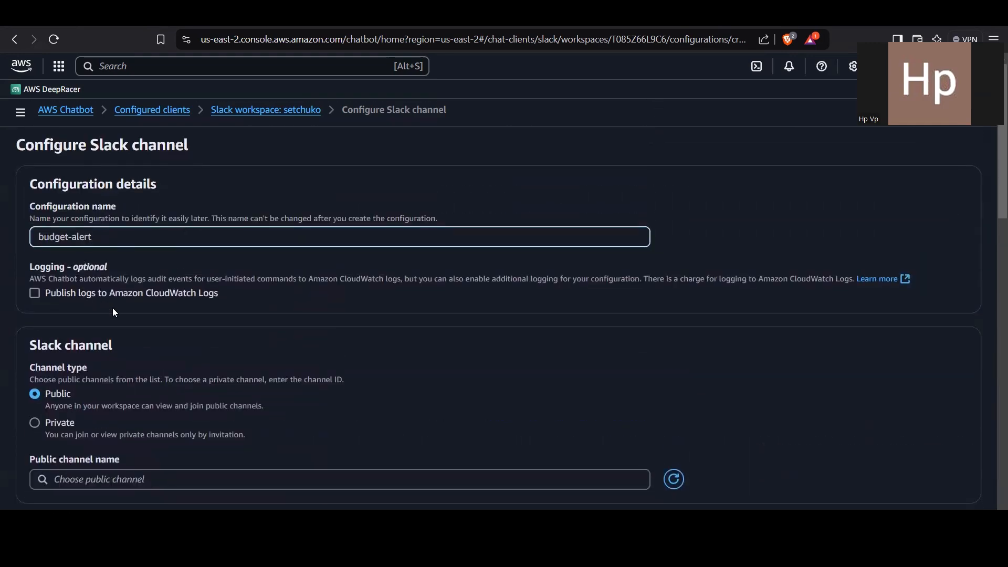
scroll(115, 313, down, 3)
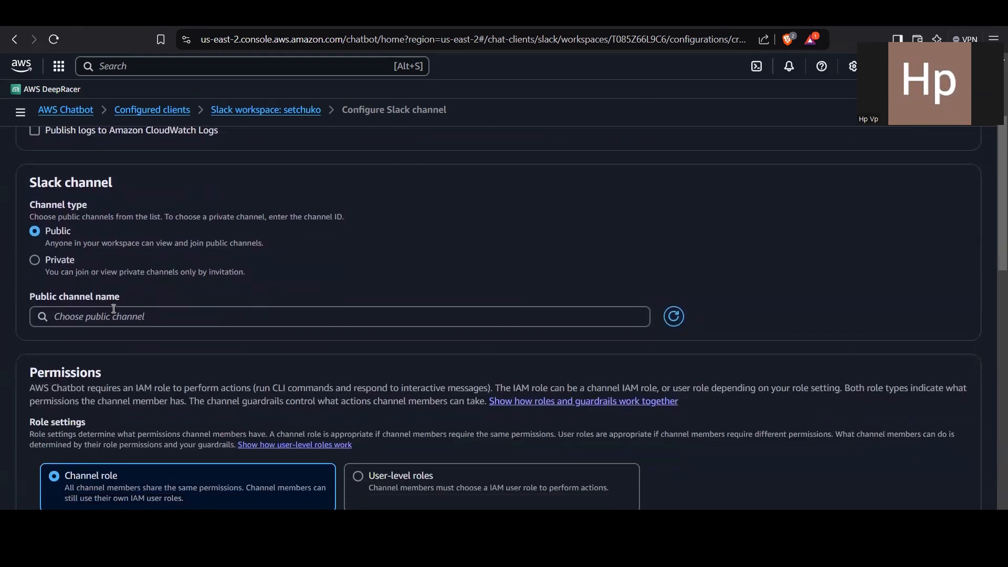
click(114, 311)
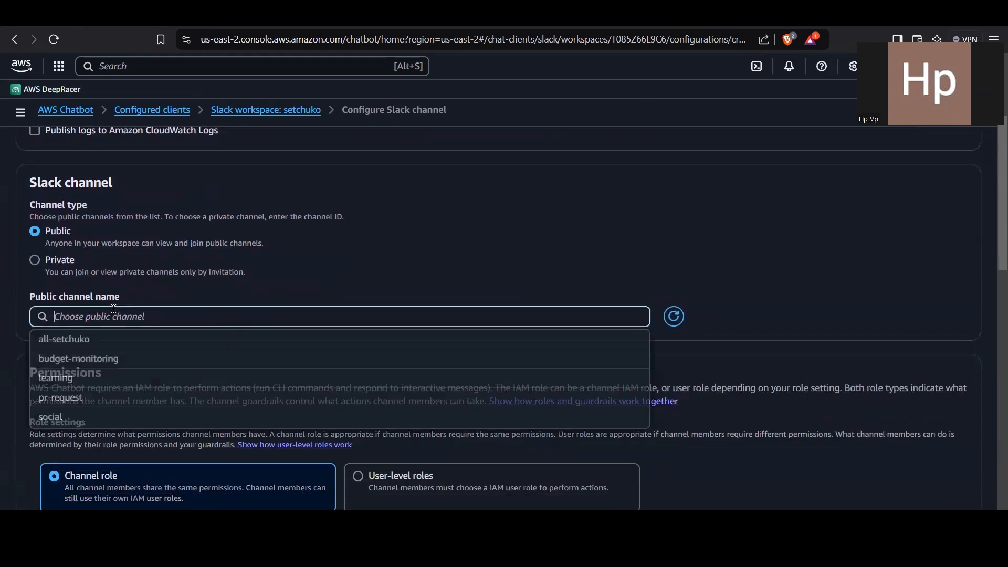
click(132, 366)
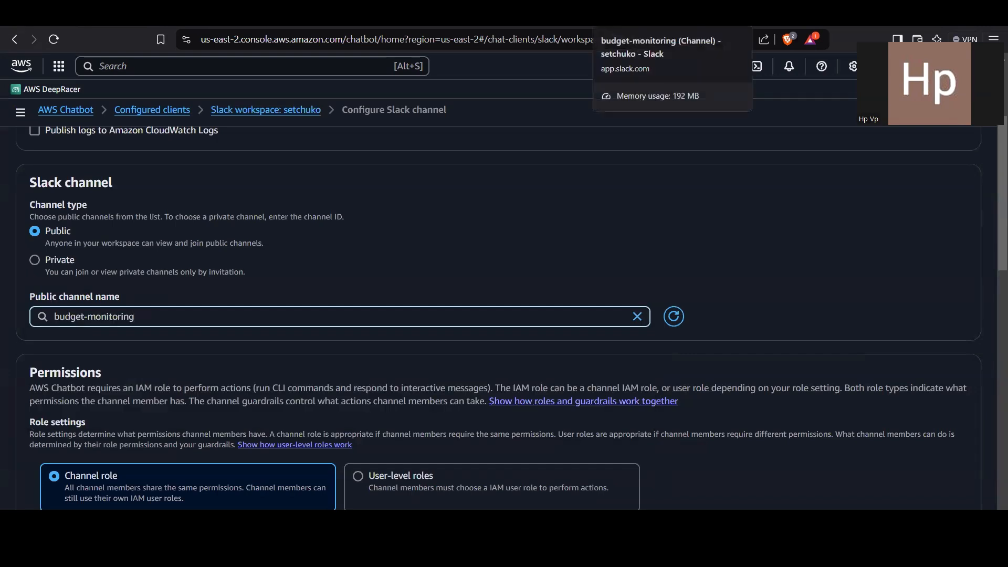
click(612, 20)
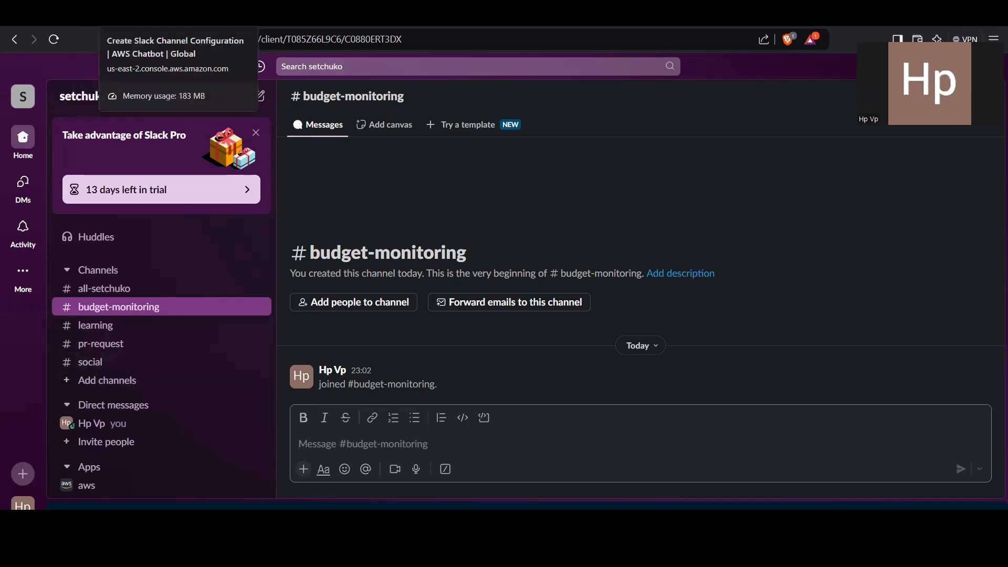
click(122, 15)
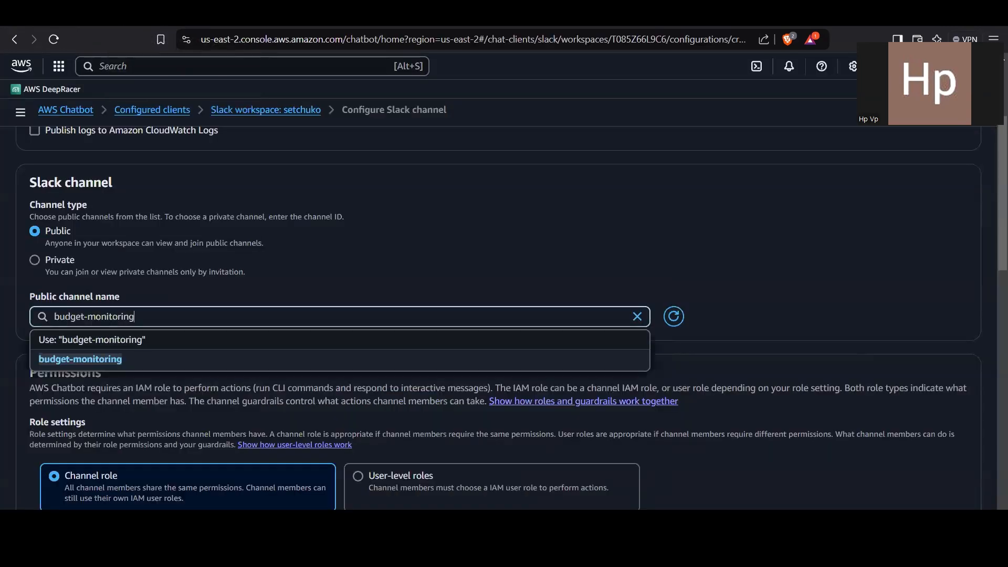
Step: Confirm budget-monitoring as the public Slack channel for the configuration
click(136, 343)
click(168, 318)
scroll(175, 276, down, 2)
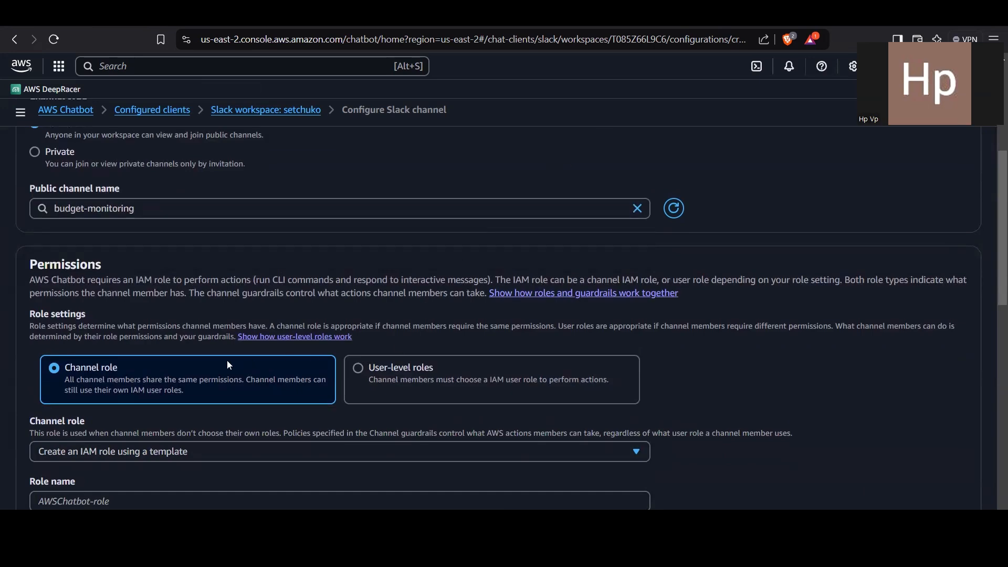
Step: Keep the channel role set to create an IAM role using a template and name the role bot-auto-role
scroll(229, 354, down, 3)
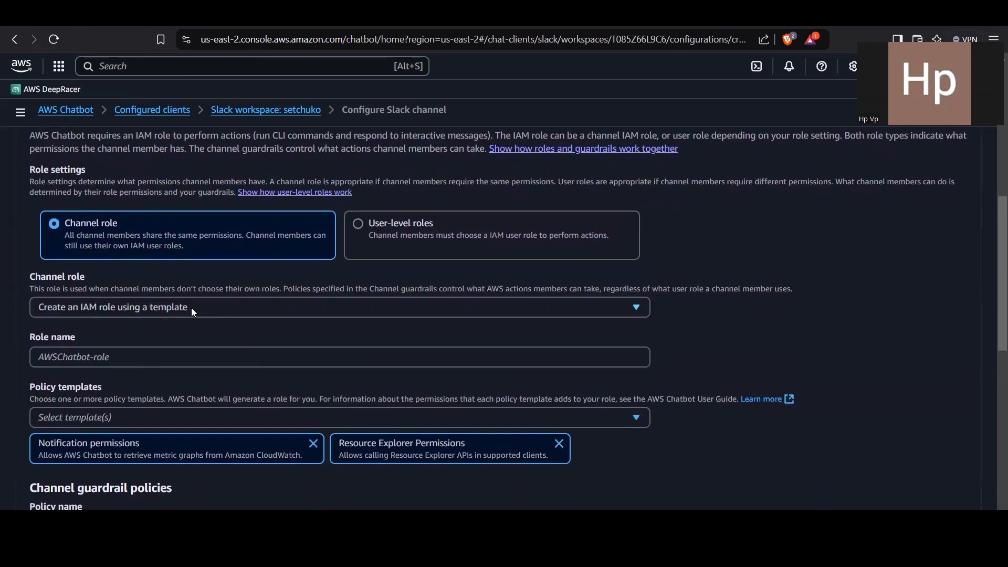
scroll(193, 309, down, 1)
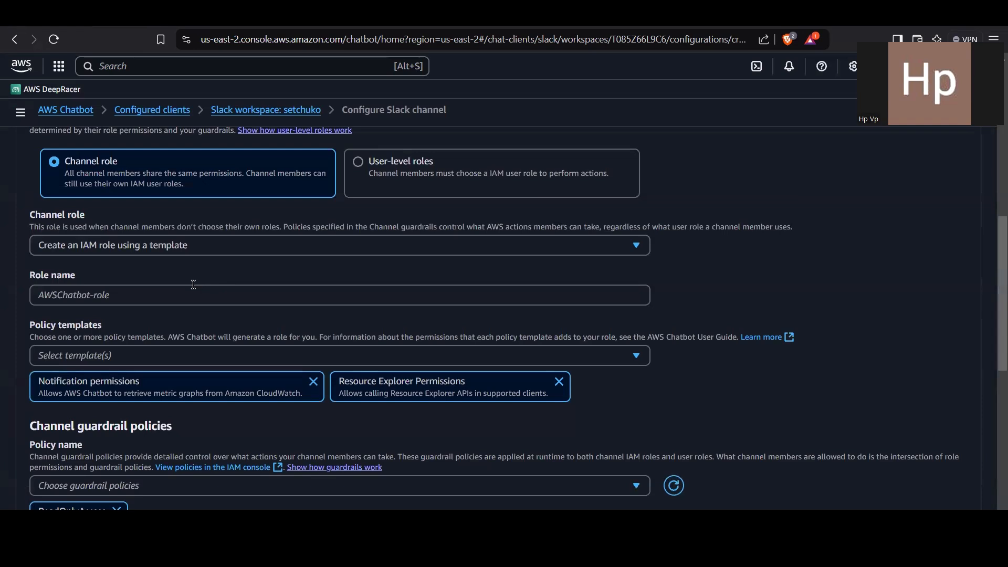
click(194, 287)
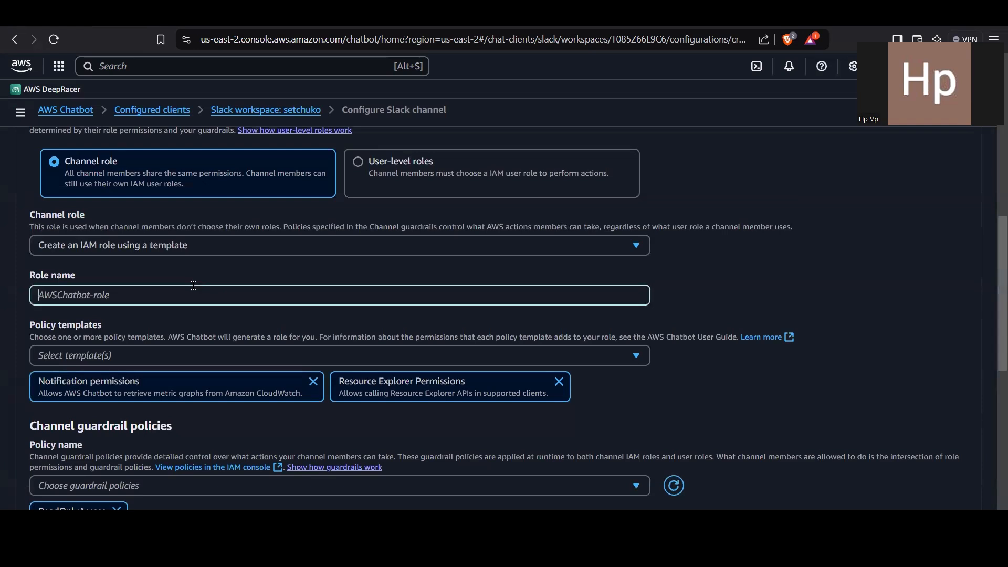
click(235, 245)
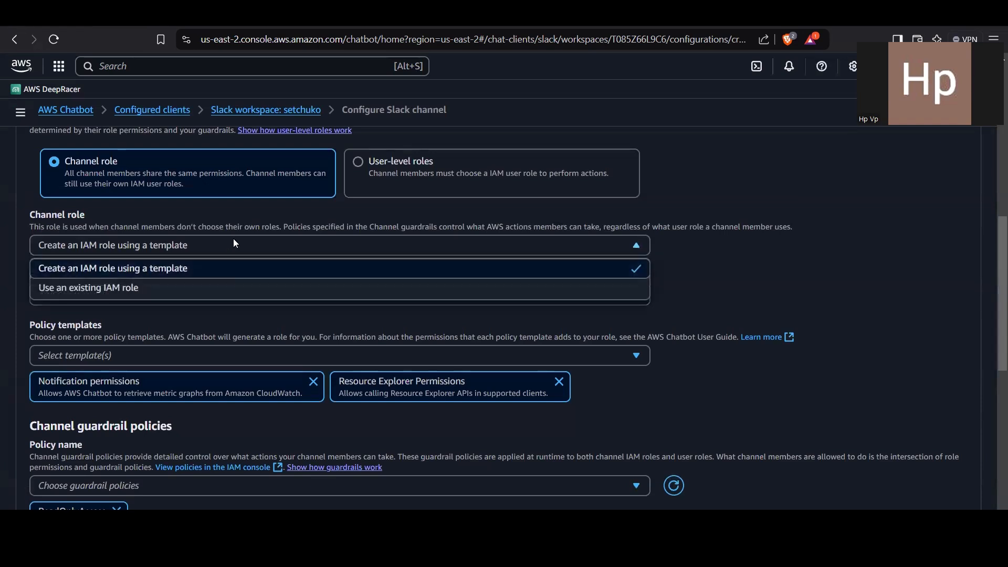
click(234, 273)
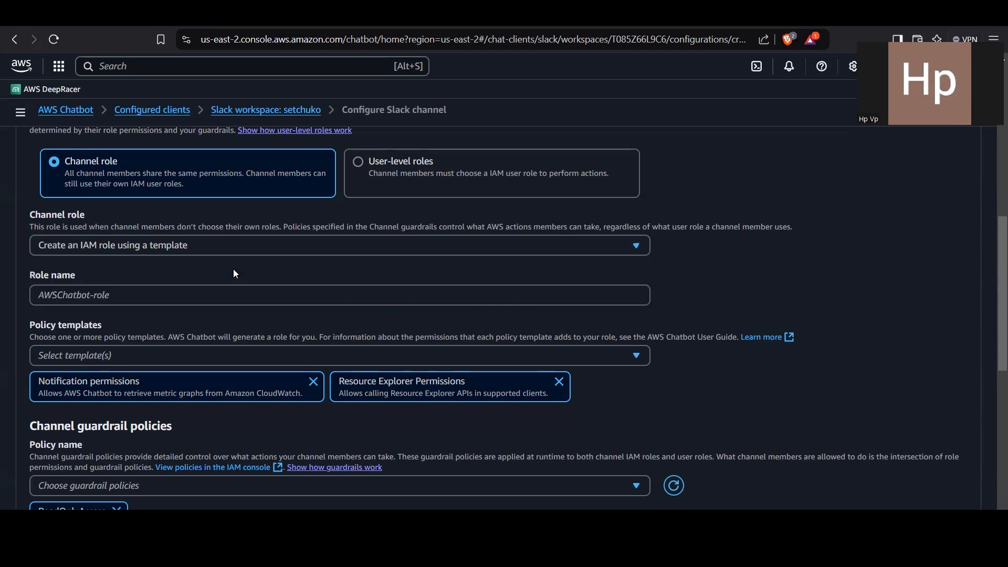
click(272, 299)
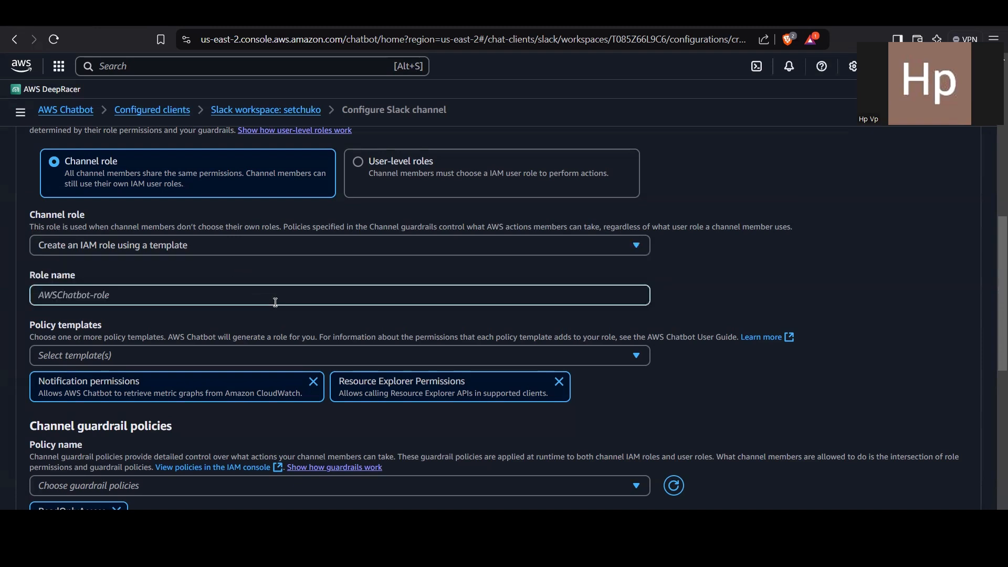
text(bot-auto-role)
Step: Map the setchukos-sns topic in US East - N. Virginia to the channel's notifications and save the Slack channel configuration
scroll(275, 303, down, 2)
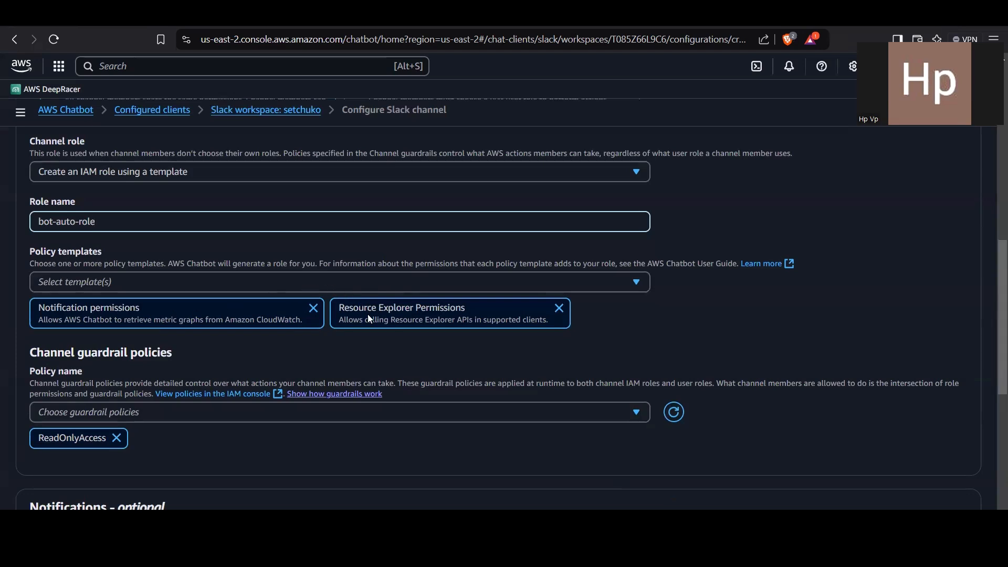
scroll(341, 385, down, 2)
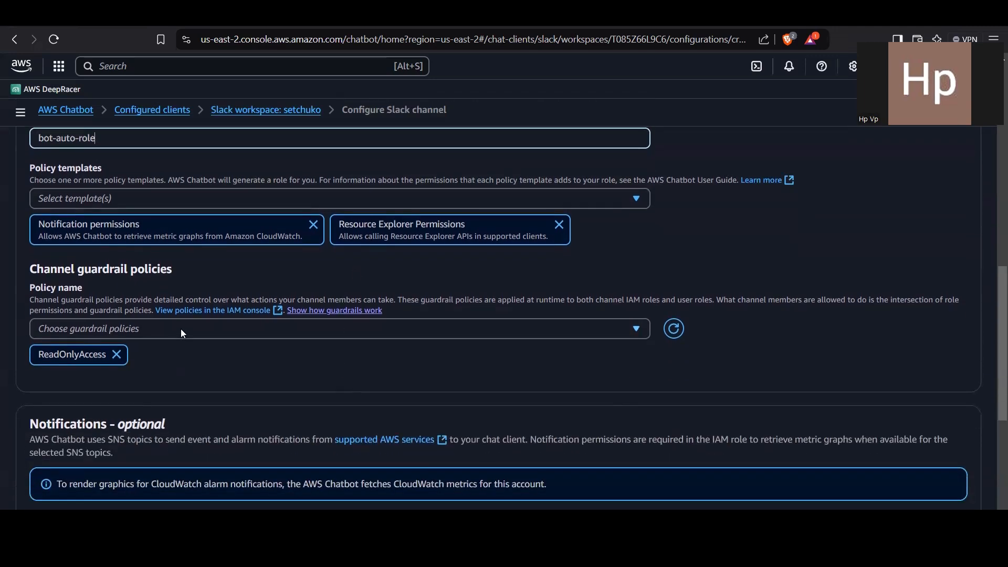
scroll(181, 331, down, 6)
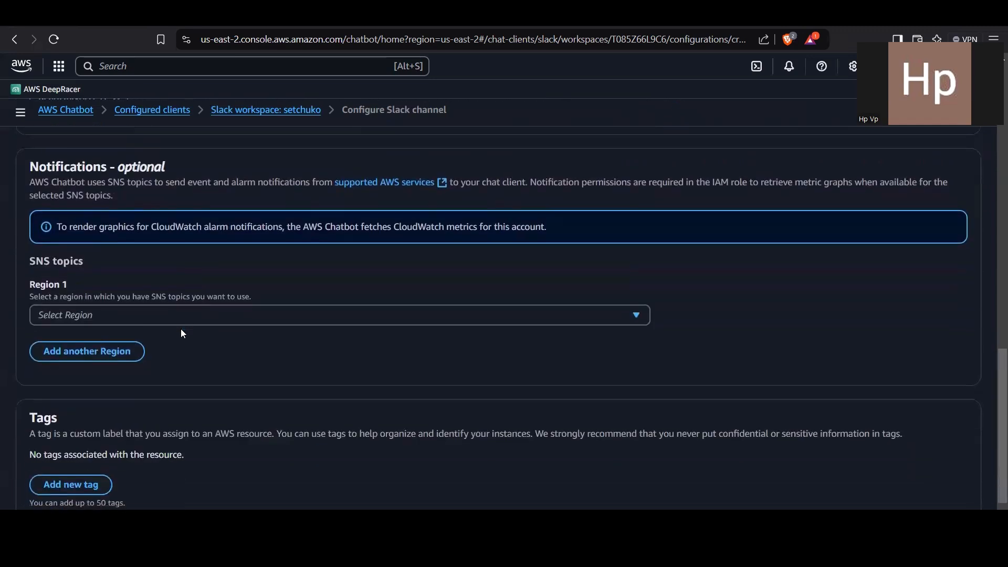
click(141, 314)
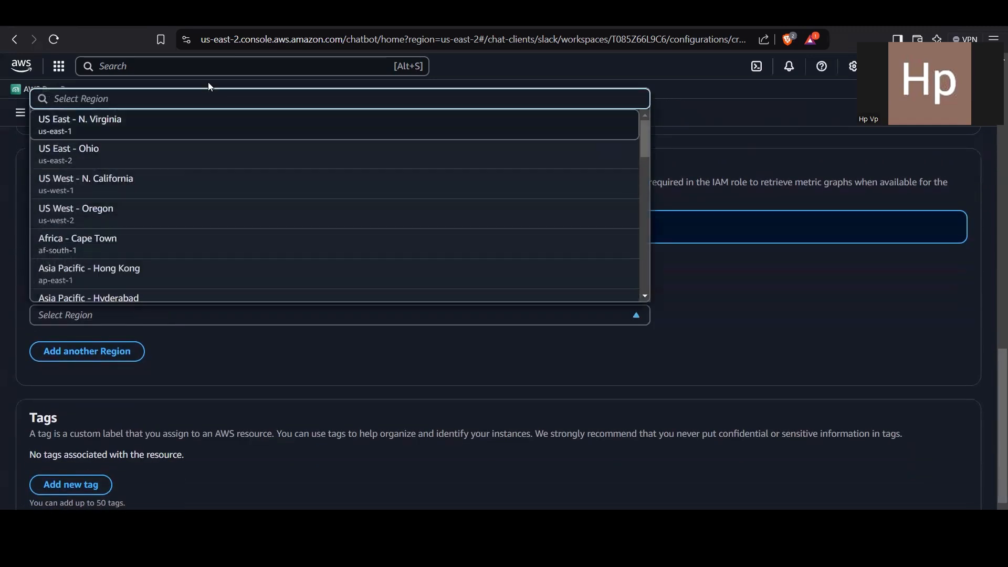
click(205, 136)
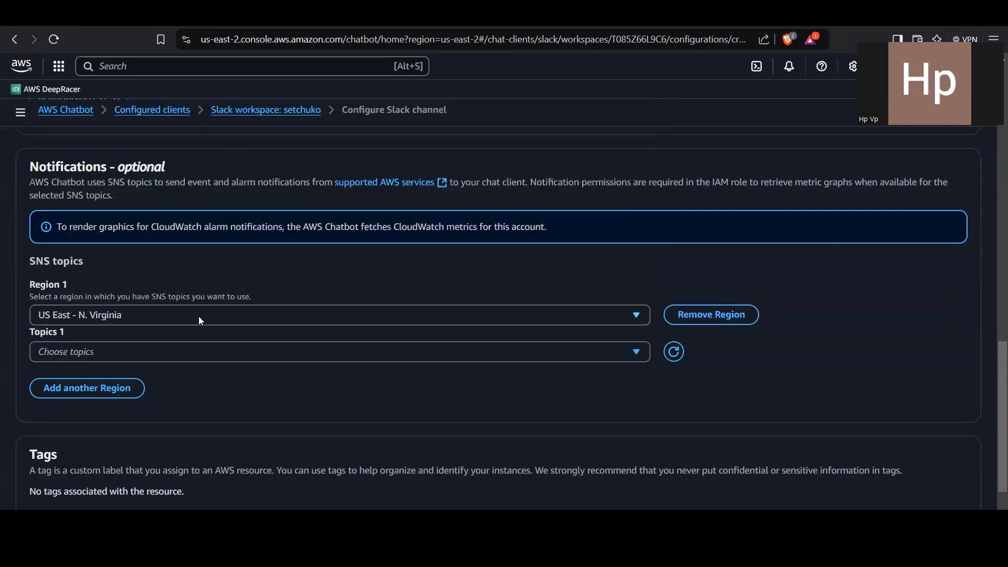
click(217, 350)
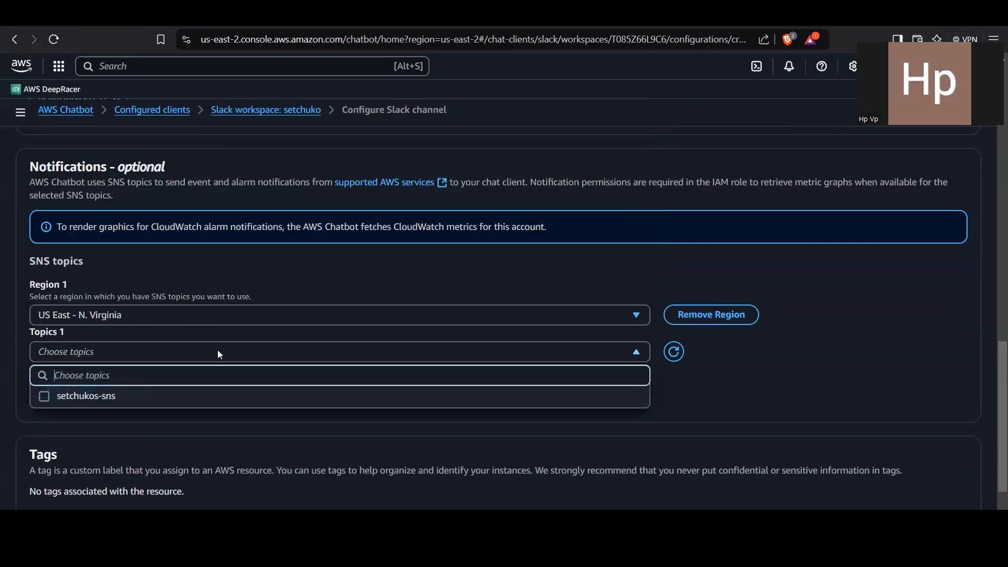
click(220, 400)
scroll(220, 399, down, 3)
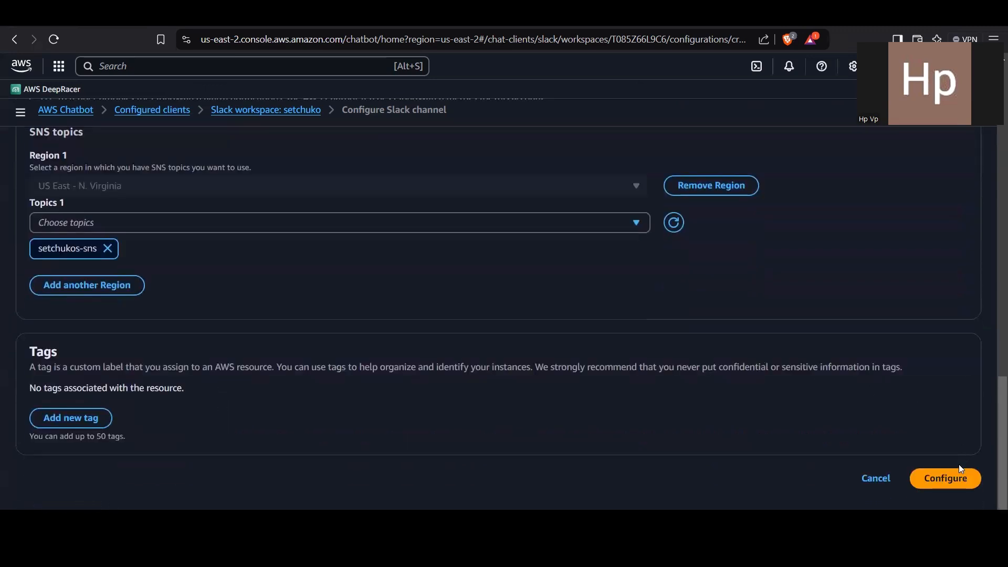
click(959, 477)
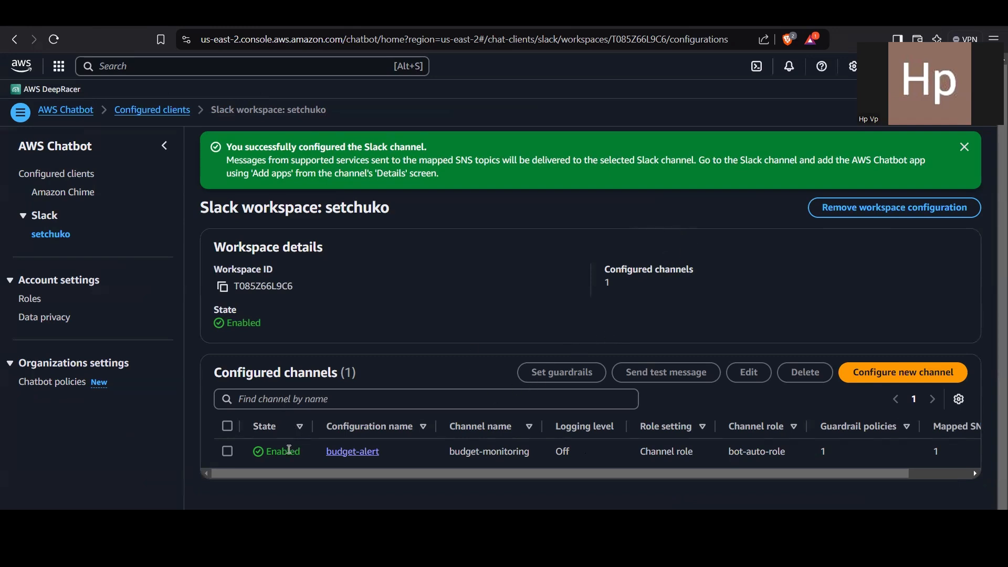
Step: Inspect the budget-alert configuration's details, its setchukos-sns topic and the topic's subscription
click(353, 453)
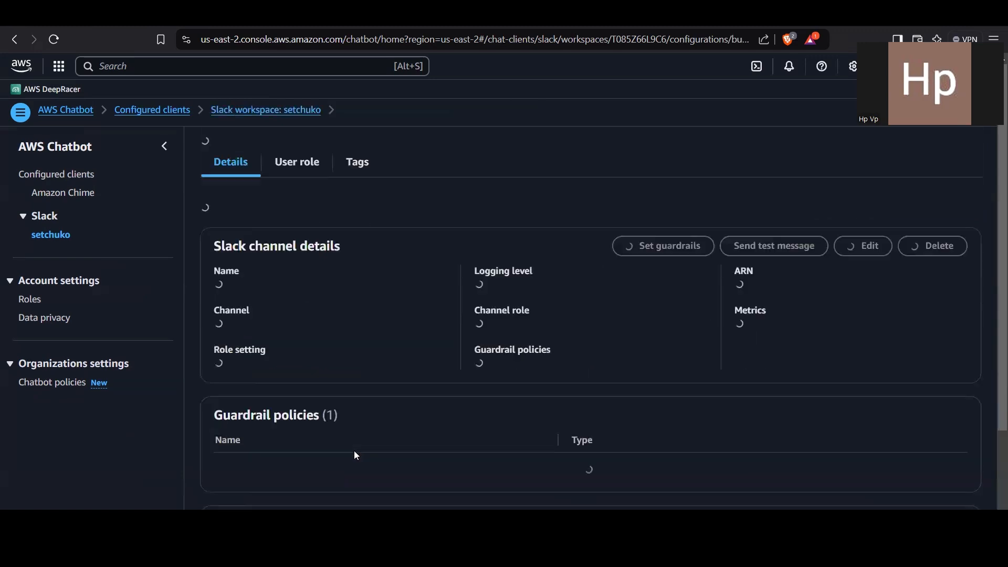
scroll(356, 456, down, 2)
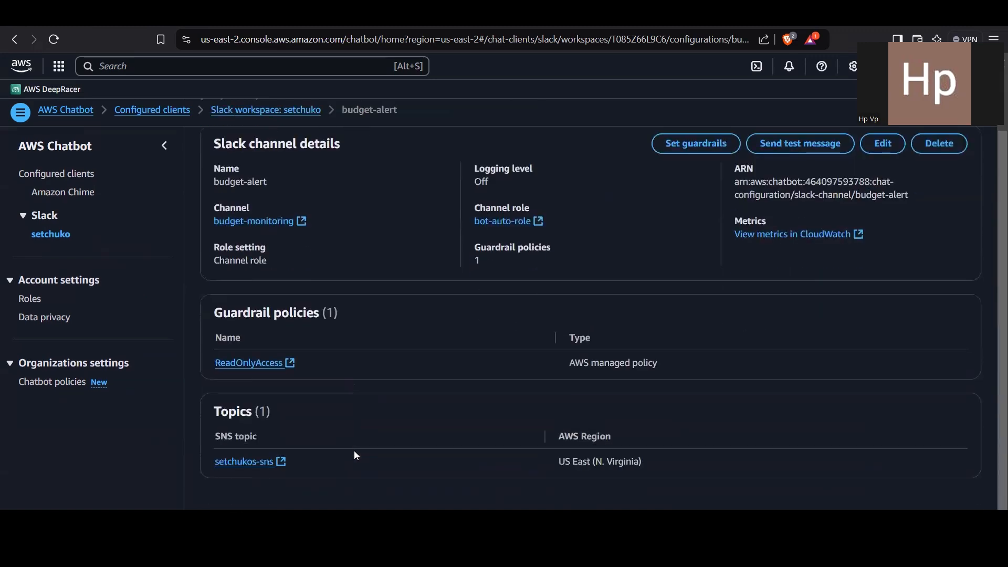
click(250, 463)
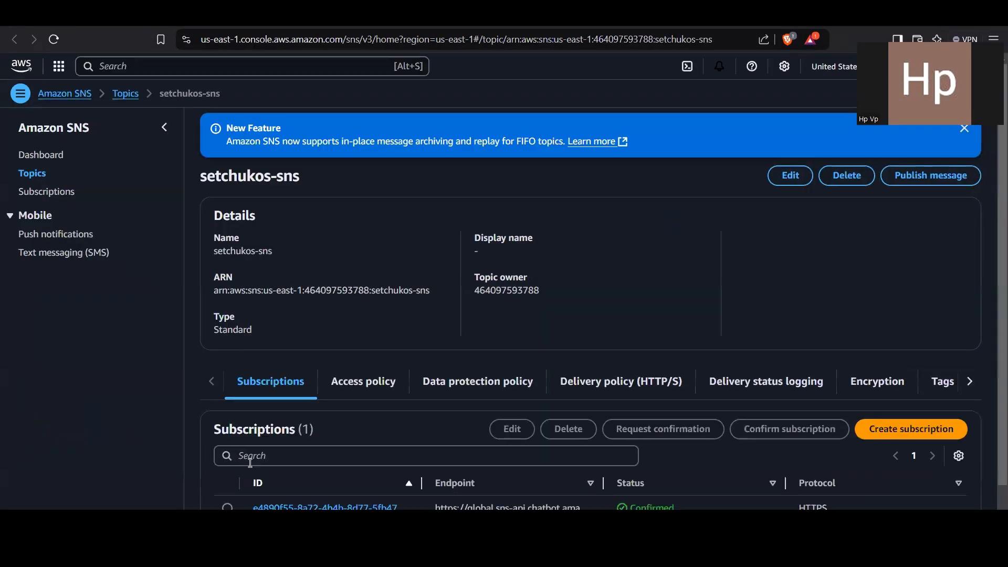
scroll(249, 463, down, 1)
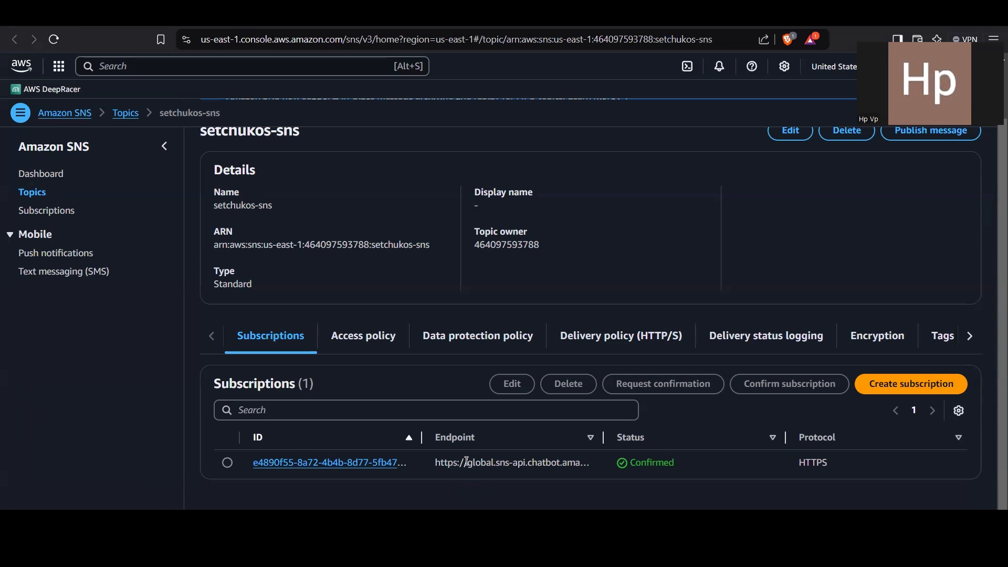
click(338, 460)
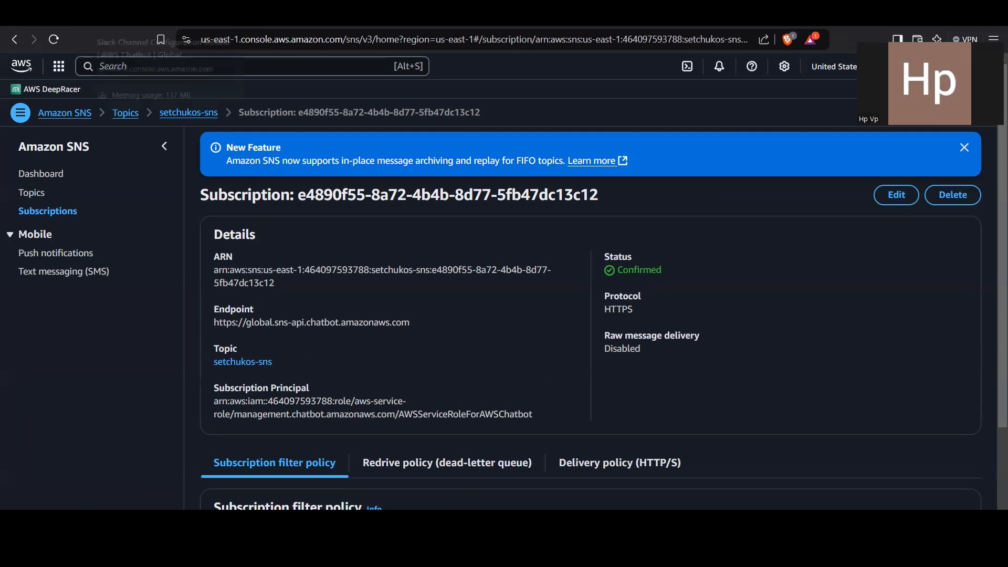
Step: Return to the budget being created, check its alert recipients and SNS topic, and continue to the review without attaching actions
click(68, 14)
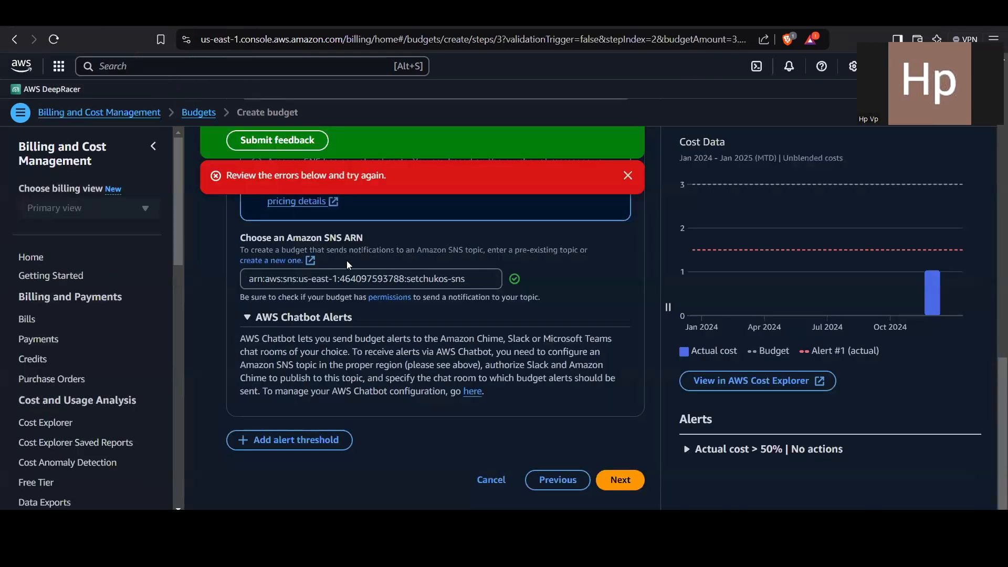
scroll(347, 261, up, 1)
scroll(346, 260, down, 1)
scroll(346, 260, up, 6)
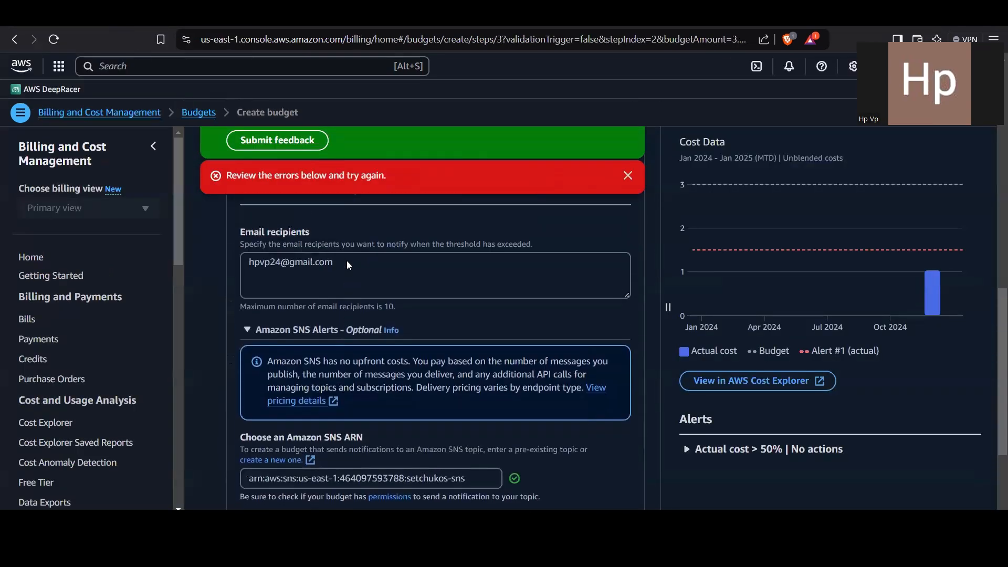
scroll(346, 261, down, 5)
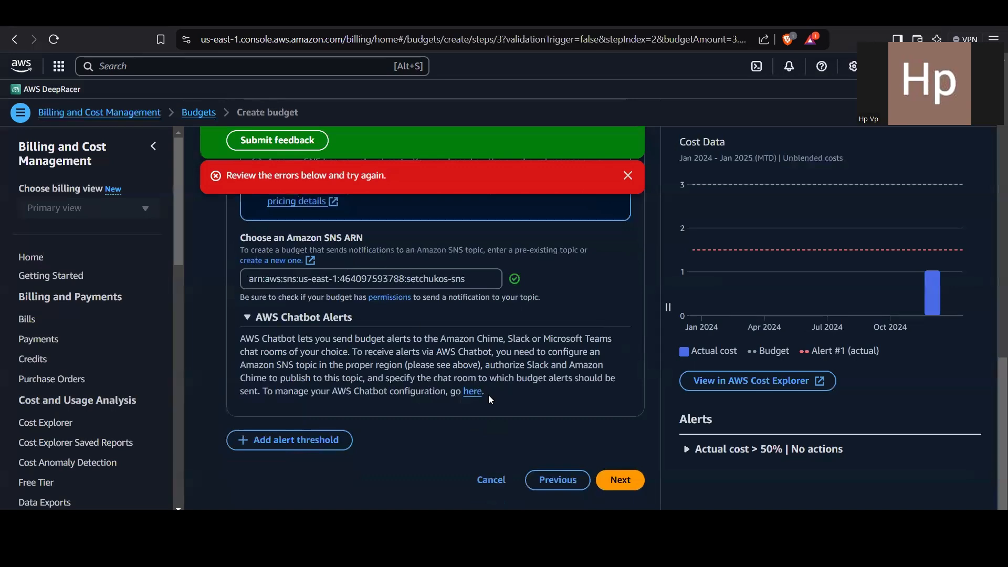
click(606, 479)
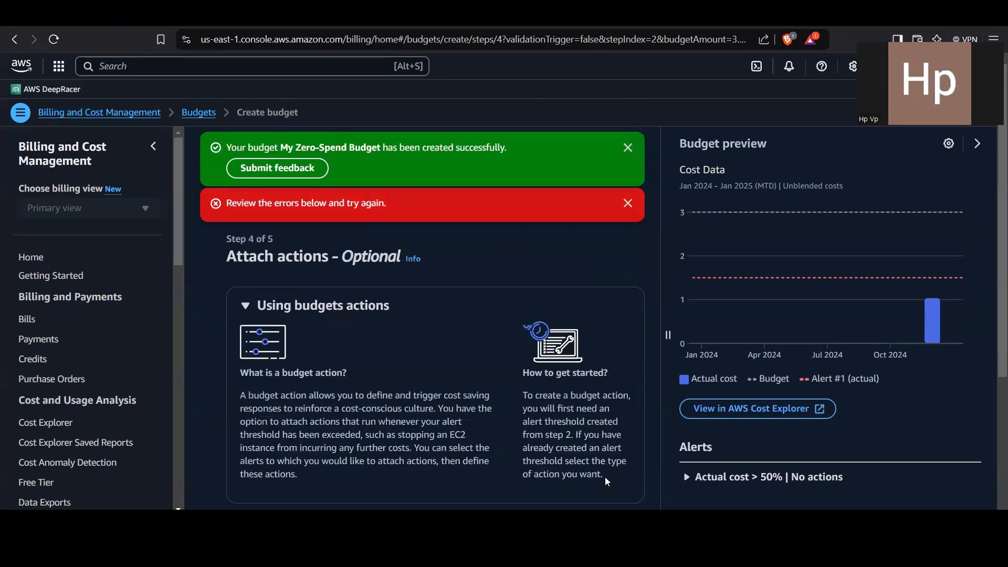
scroll(505, 415, down, 4)
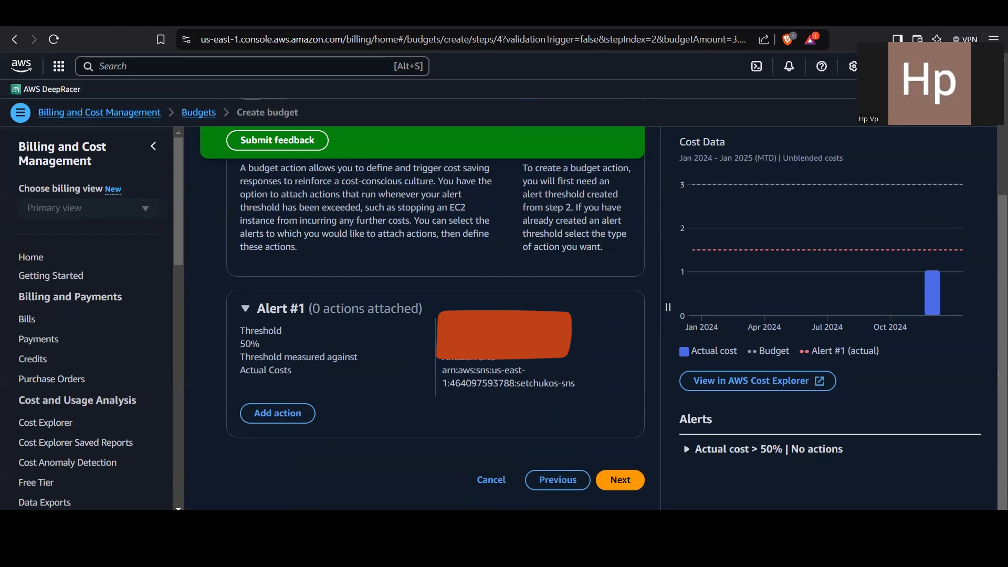
click(606, 482)
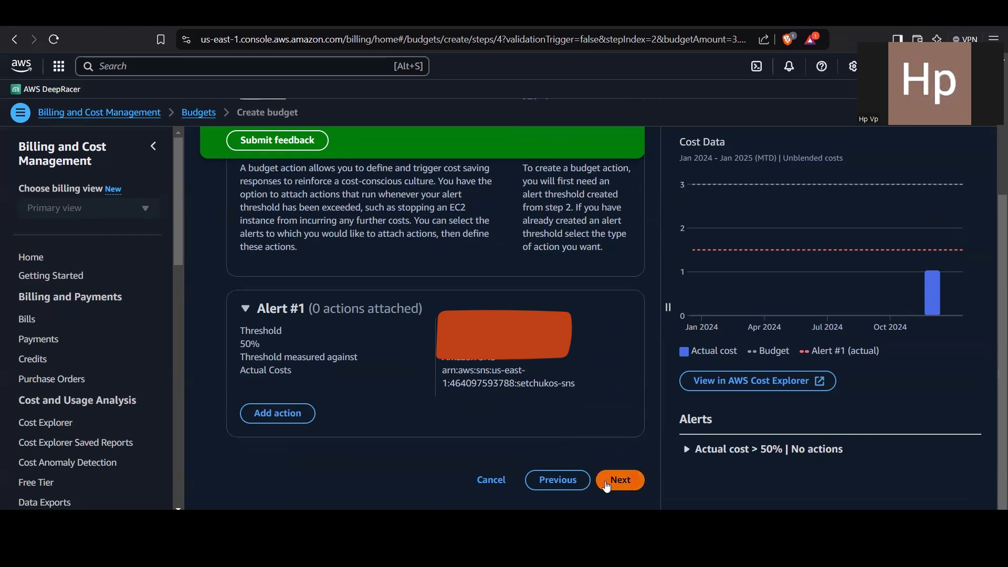
Step: Review the settings of setchukos-budget and create the budget
scroll(610, 386, down, 5)
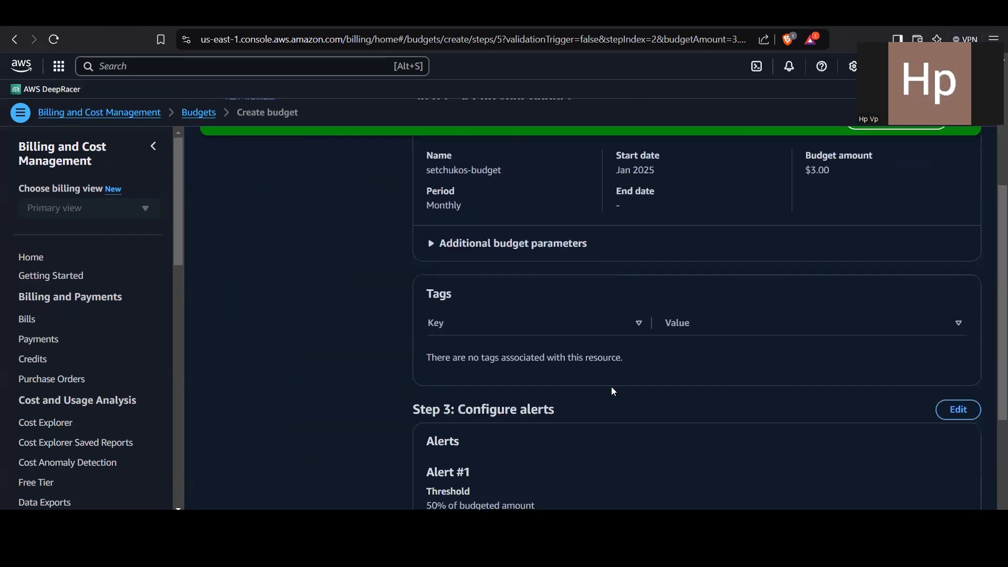
scroll(611, 387, up, 5)
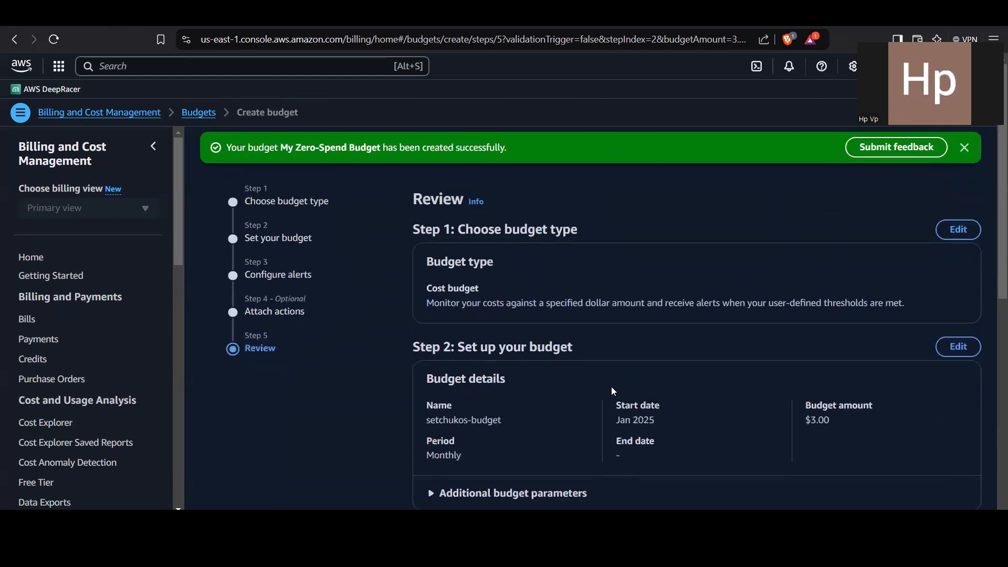
scroll(612, 387, down, 5)
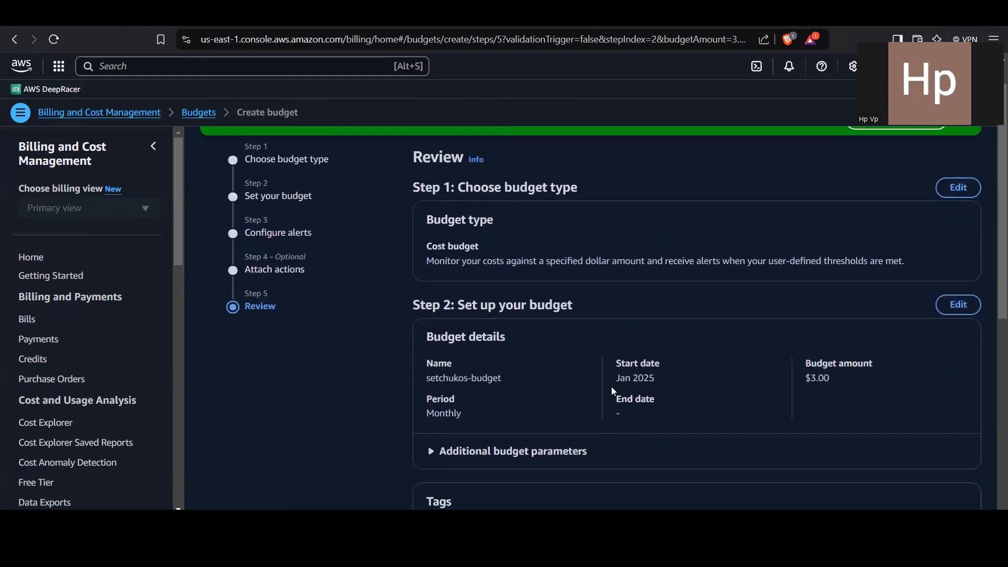
scroll(613, 381, down, 3)
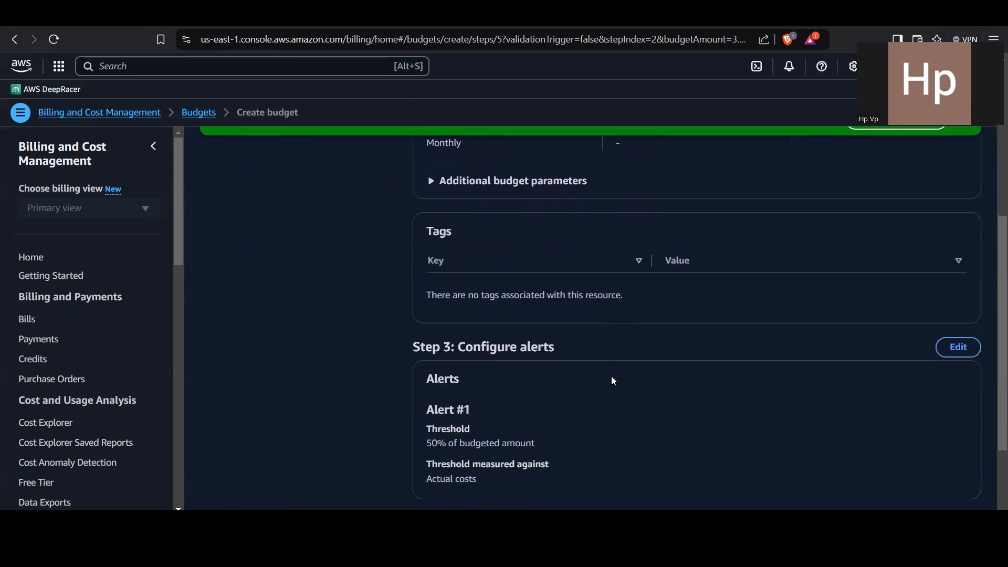
scroll(540, 381, down, 1)
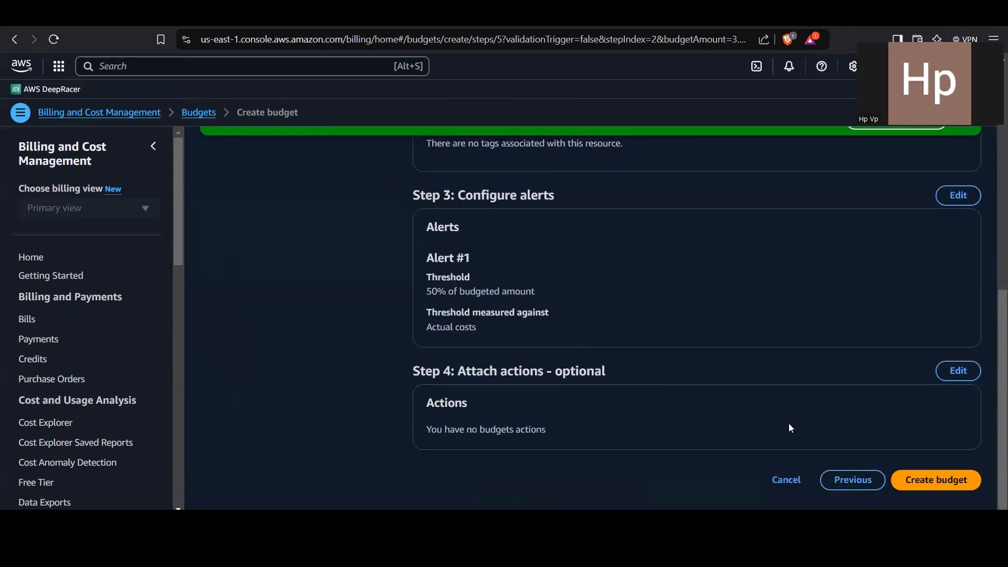
click(927, 484)
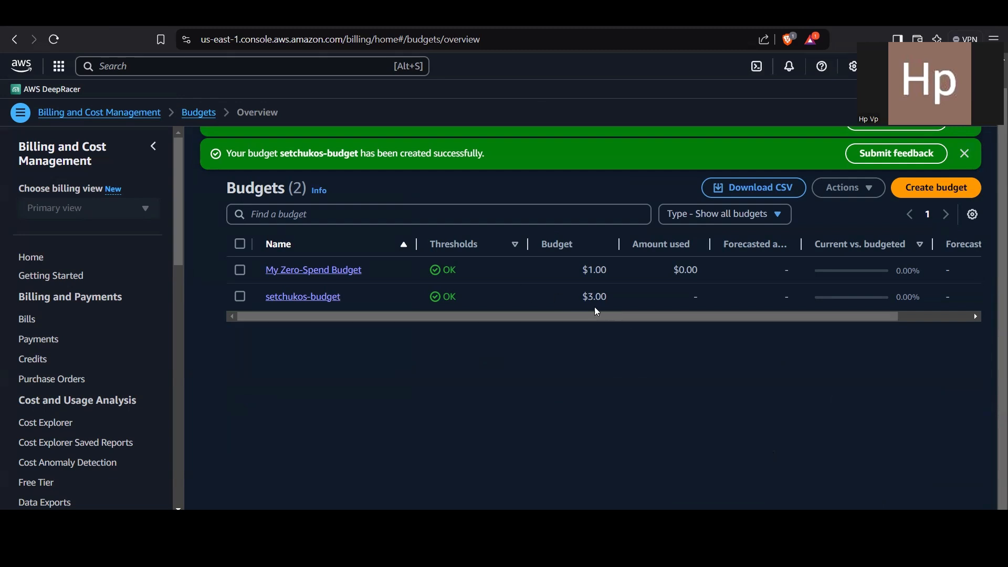
Step: Check the columns of the budgets list and open the details of setchukos-budget
drag(597, 316, 722, 313)
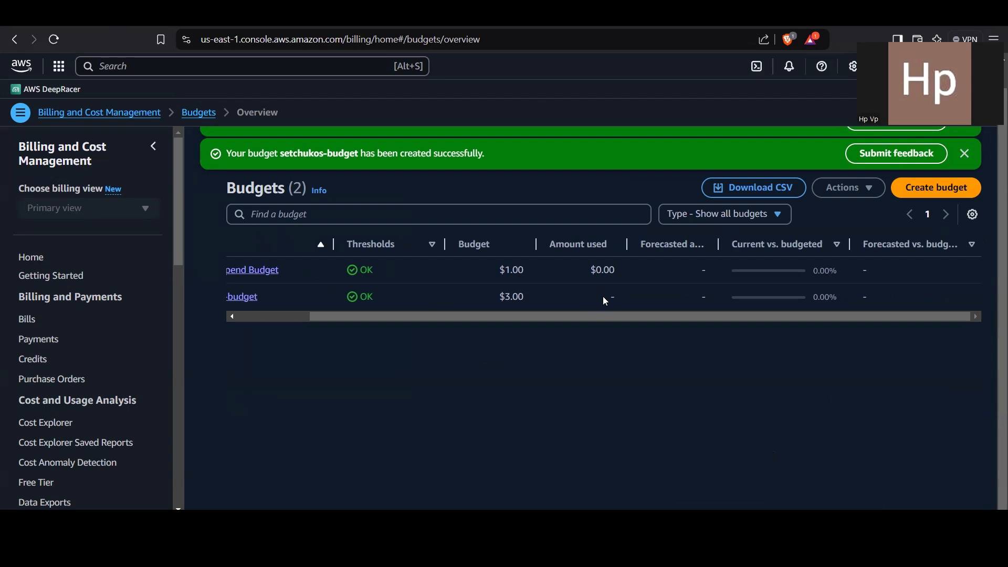
drag(644, 315, 477, 338)
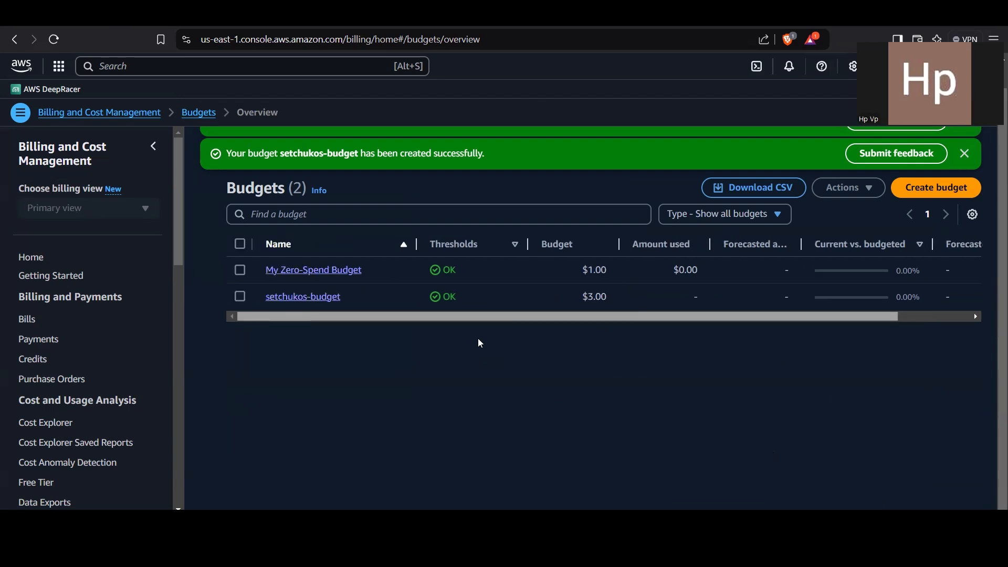
click(307, 296)
scroll(307, 297, down, 9)
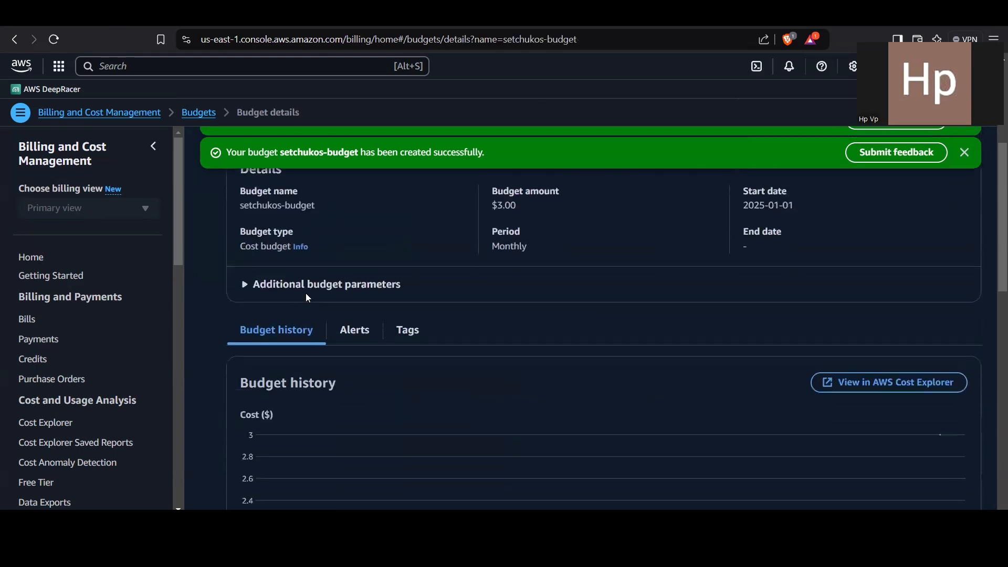
Step: Leave the setchukos-budget details for the budgets list, search the services for "ses" and open Amazon Simple Email Service
scroll(308, 297, up, 9)
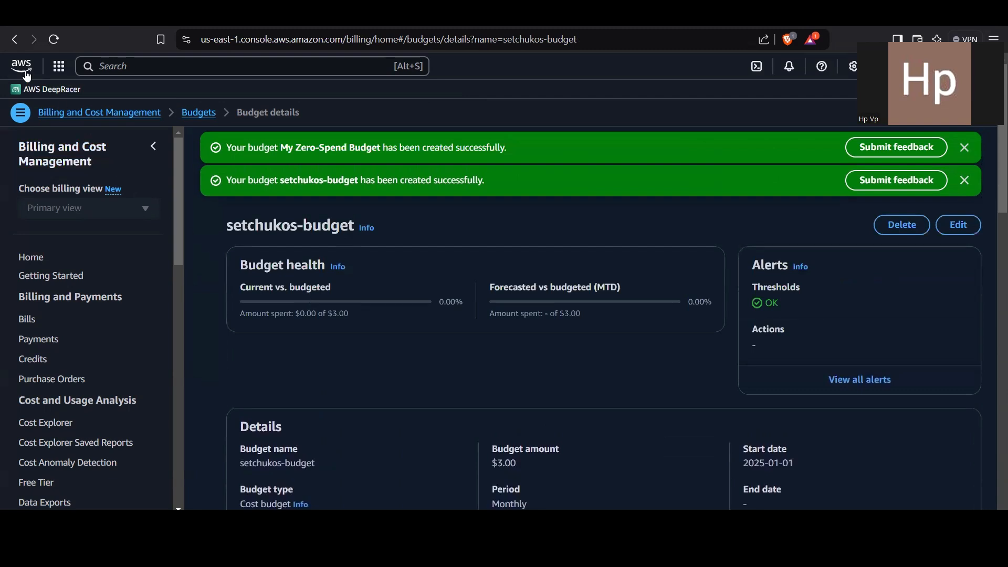
click(15, 40)
click(237, 68)
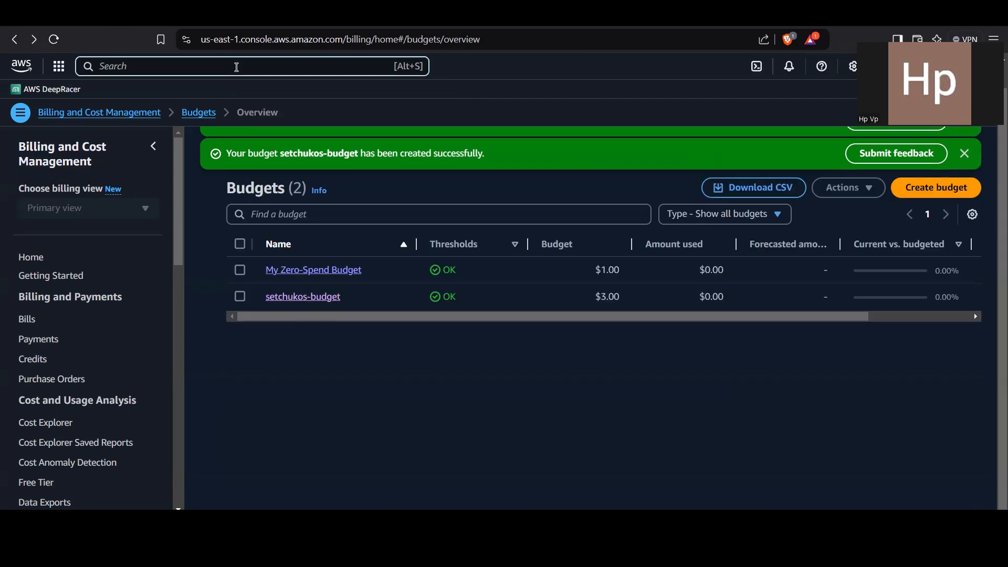
text(ses)
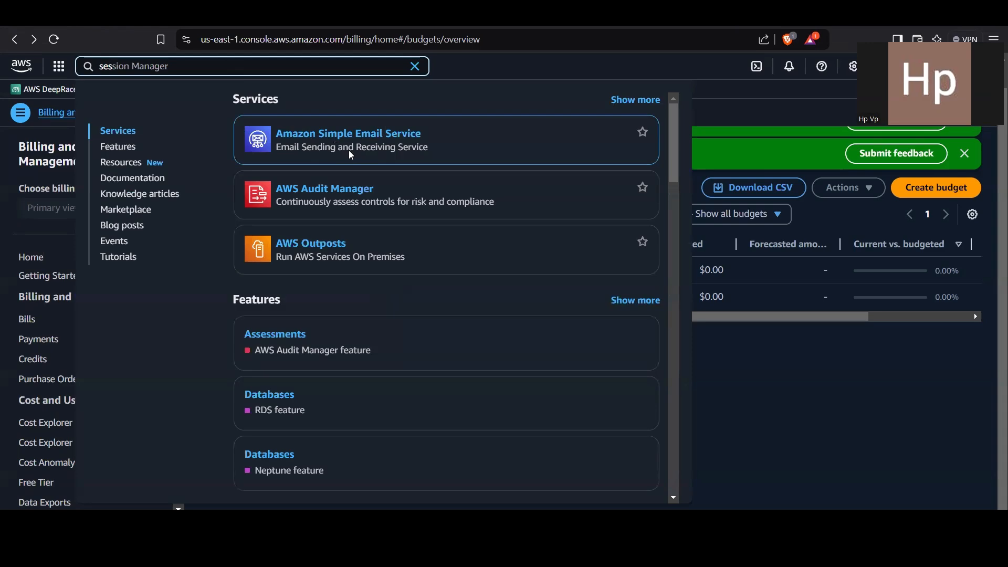
click(345, 134)
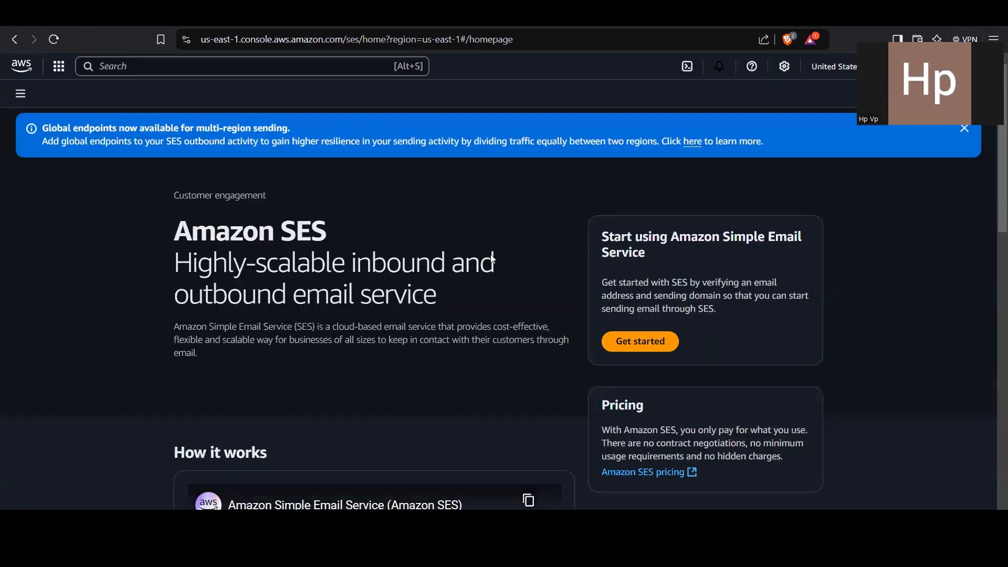
Step: Open the Amazon SES setup to view its email address step, and return to the budgets overview without entering anything
click(628, 361)
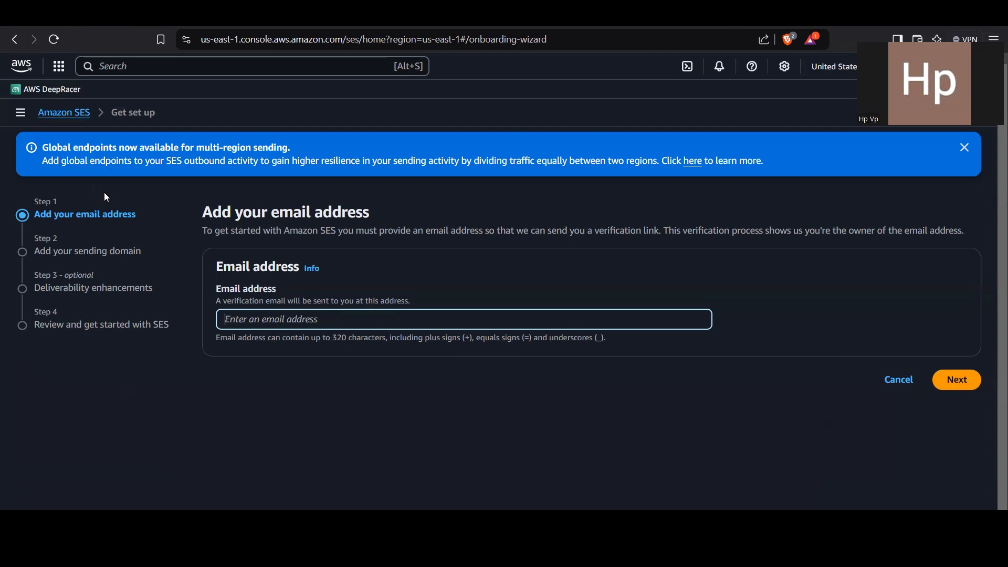
click(13, 47)
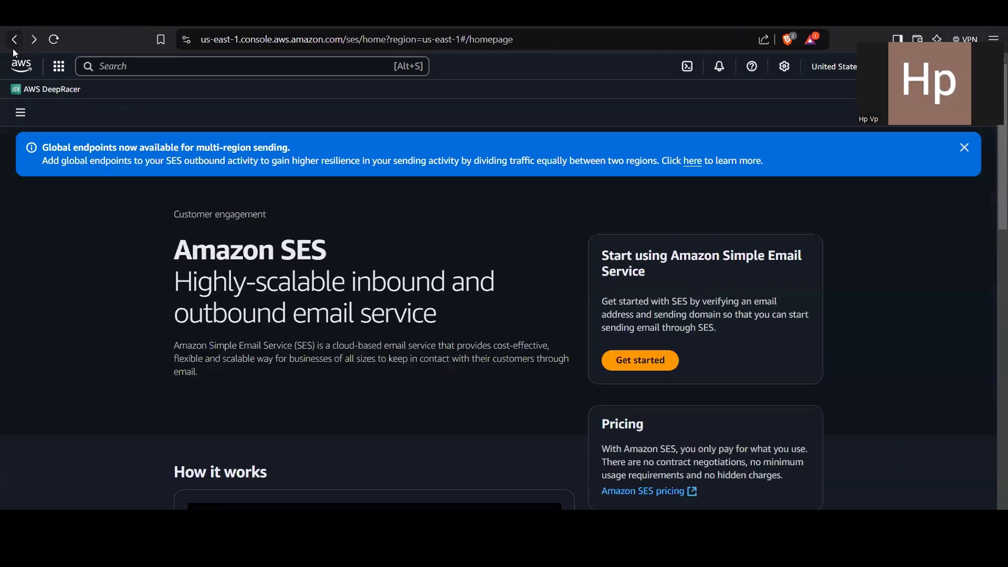
click(13, 48)
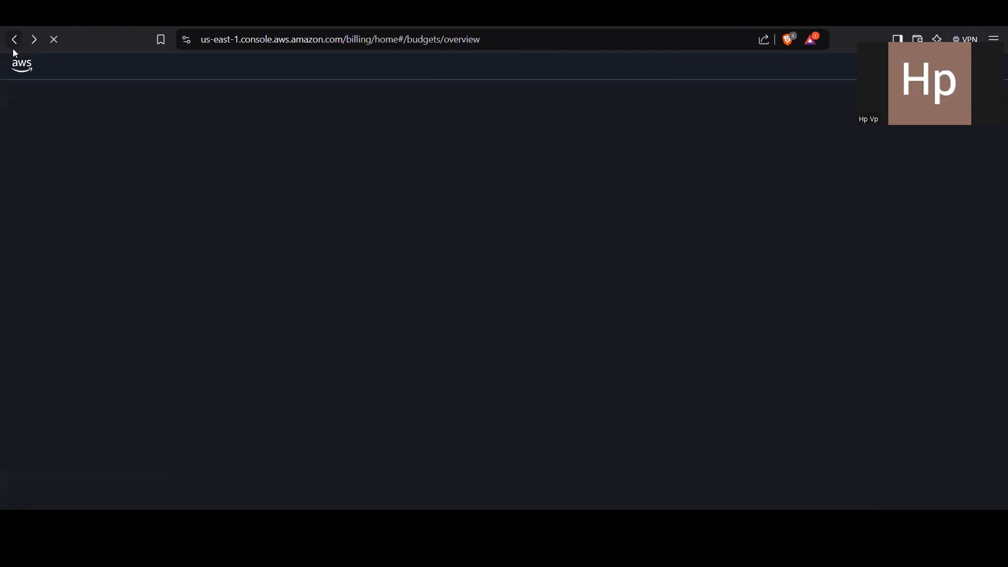